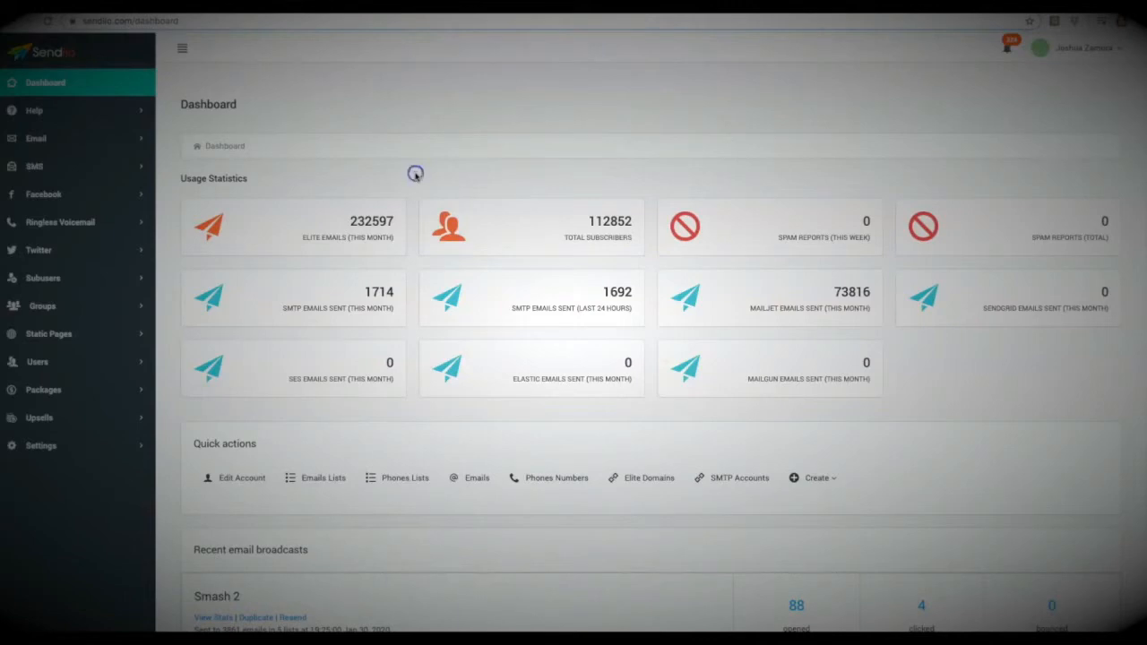
Go to the email broadcasts list and start adding a new broadcast.
click(432, 179)
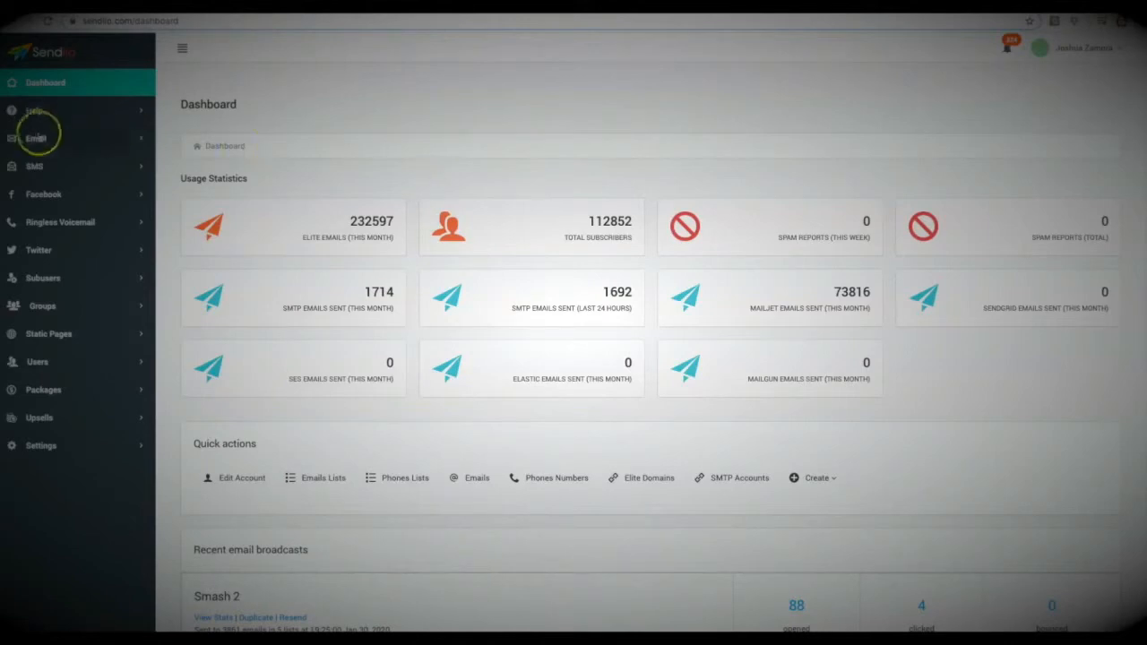
click(50, 141)
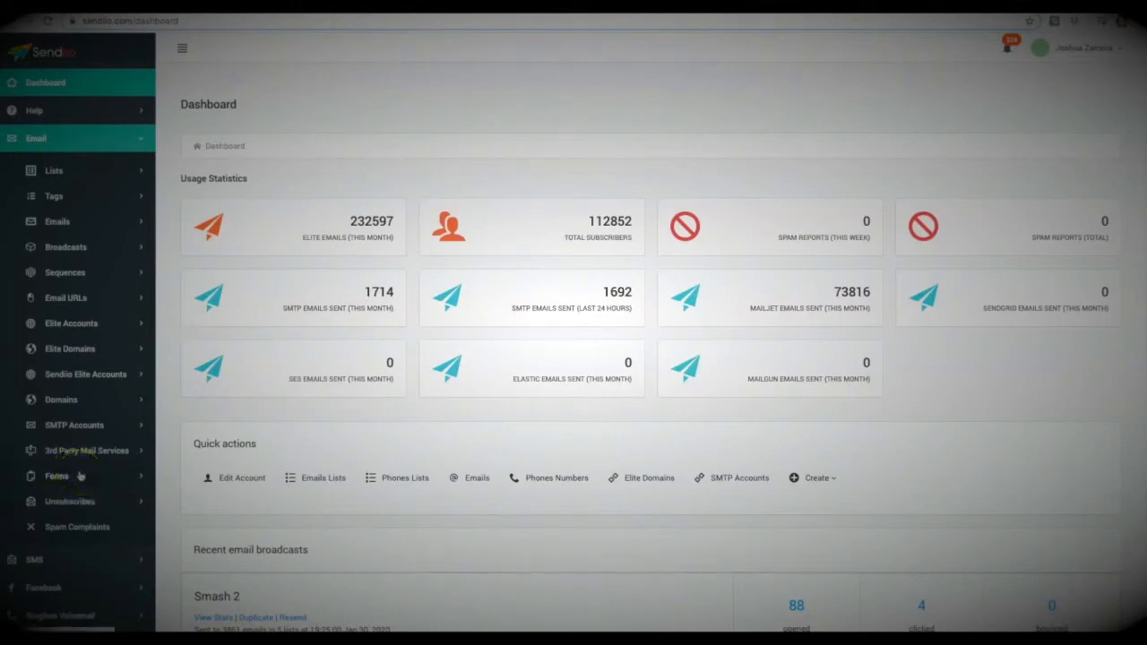
click(65, 248)
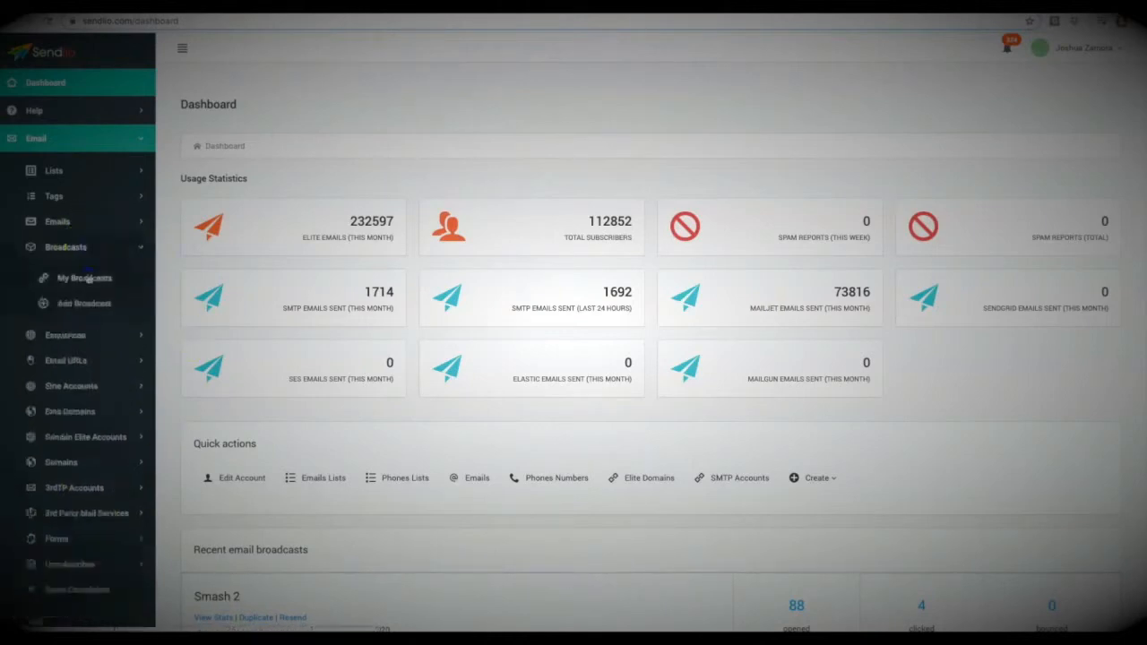
click(86, 279)
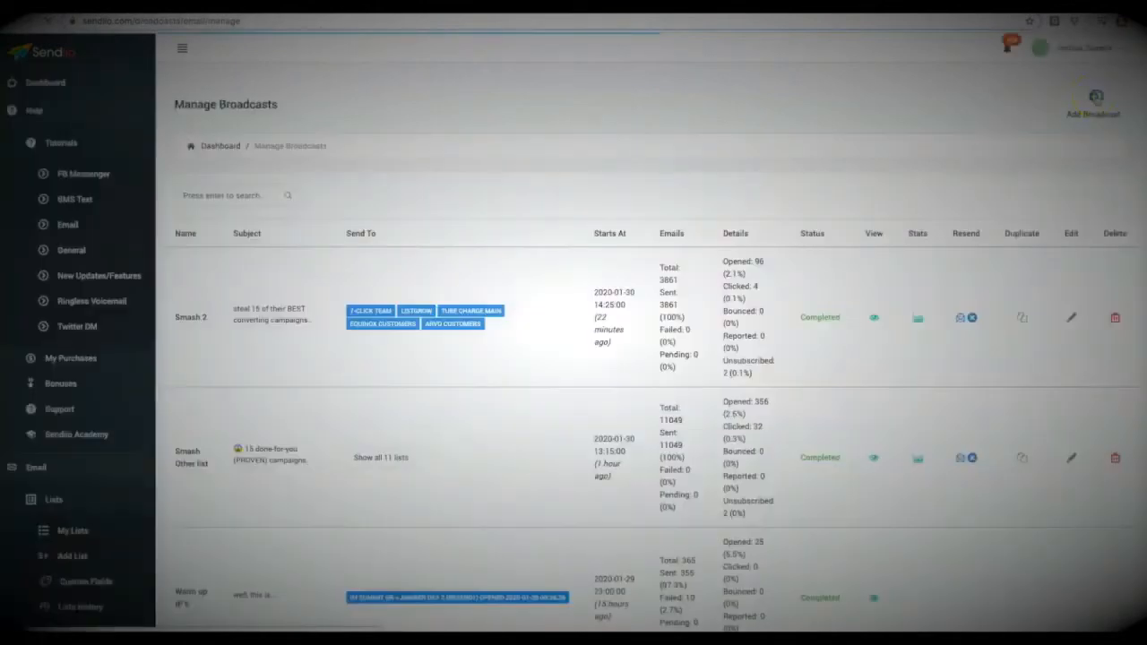
click(1094, 98)
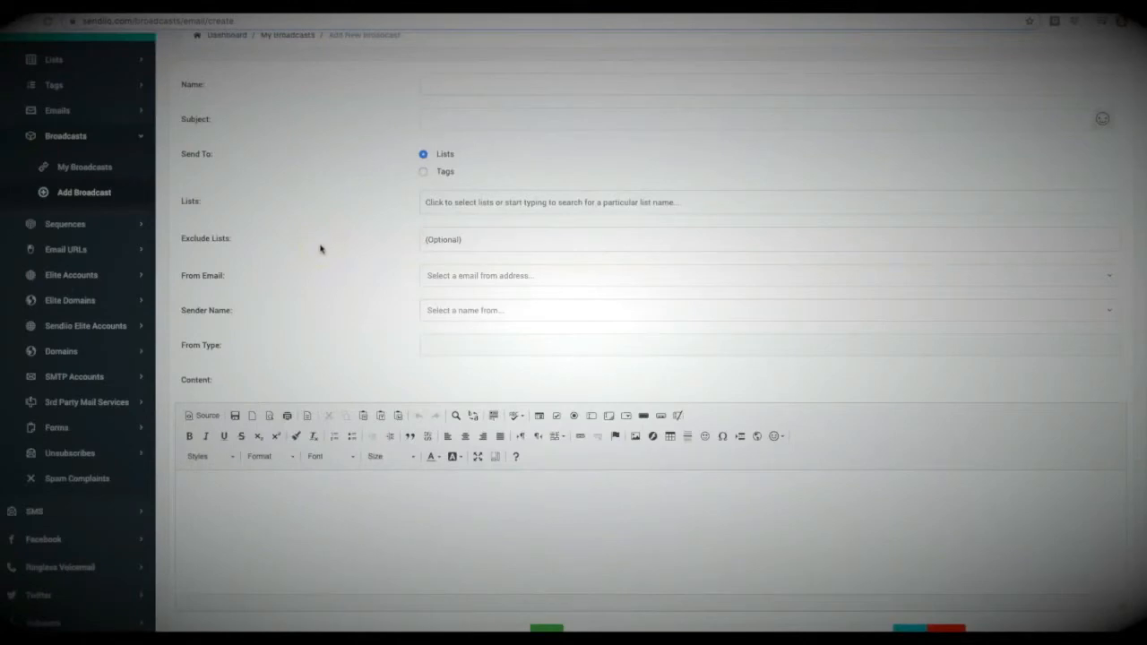
Enable tag automation for the broadcast, adding openers to the "Opened SEO" tag and removing them from "Test Tag".
scroll(320, 248, down, 3)
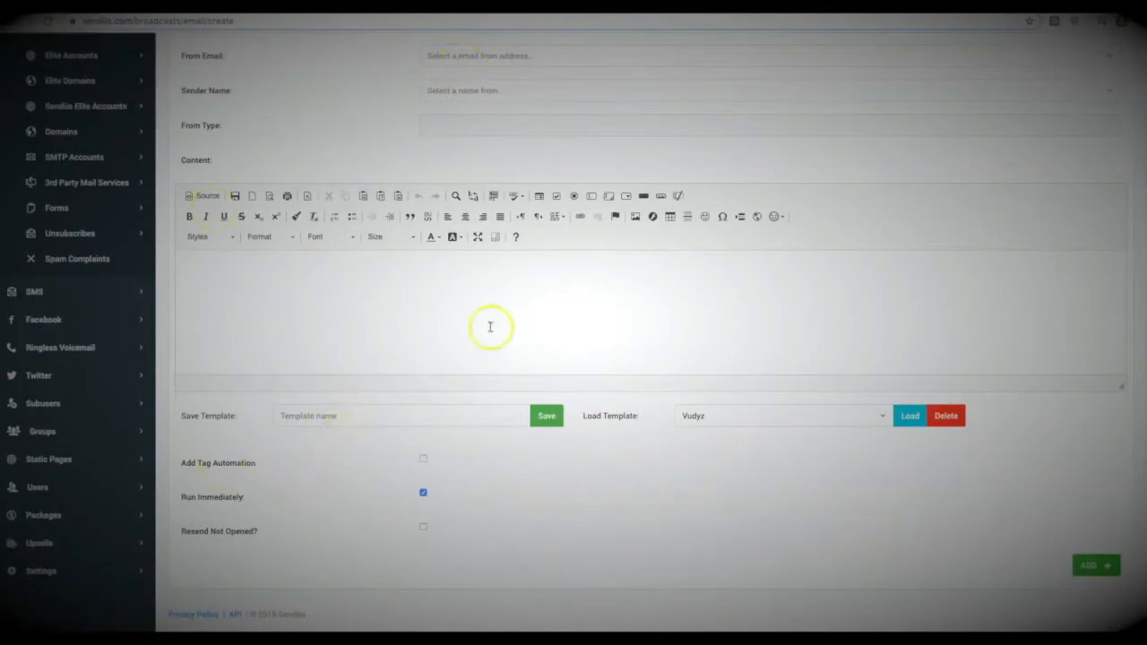
click(423, 458)
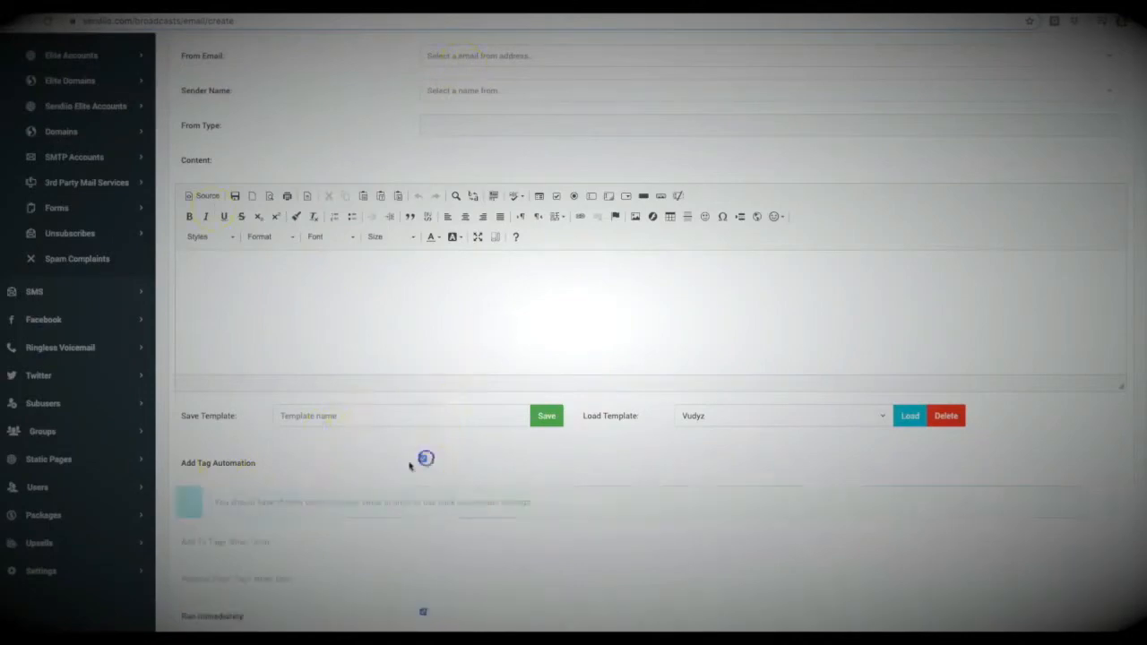
scroll(244, 458, down, 2)
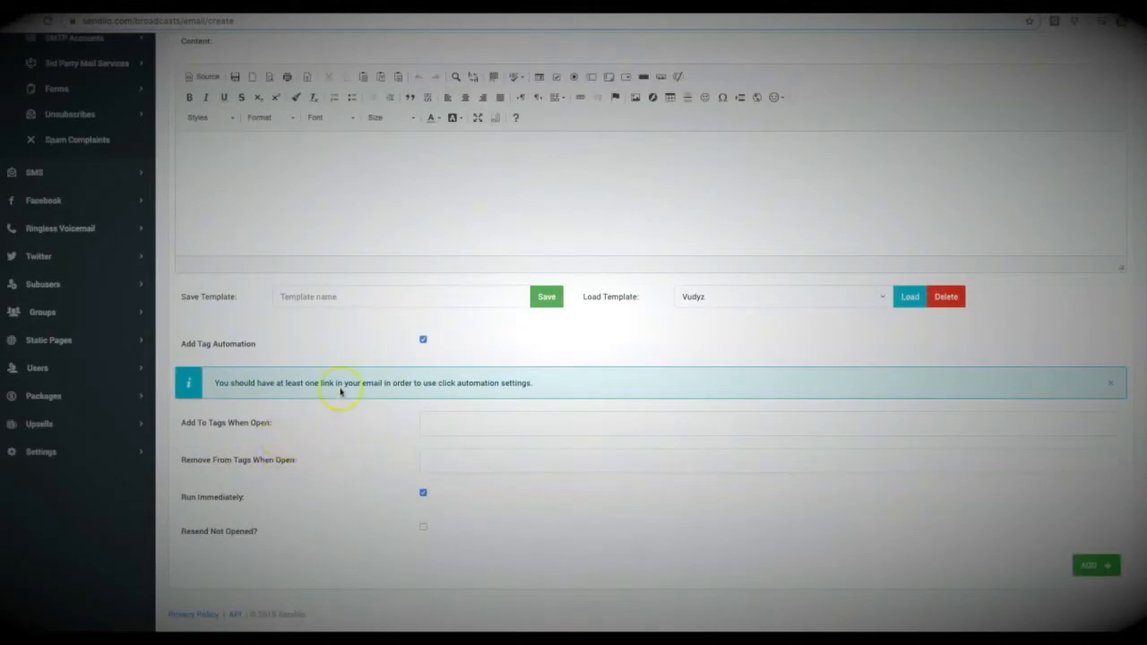
click(459, 422)
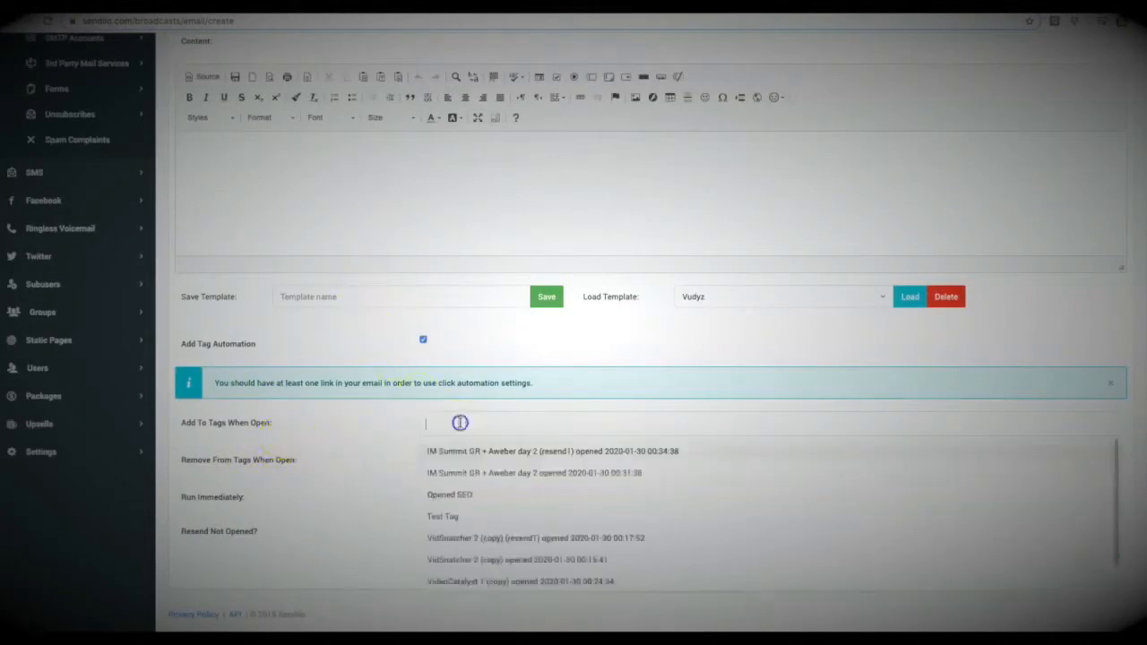
click(470, 495)
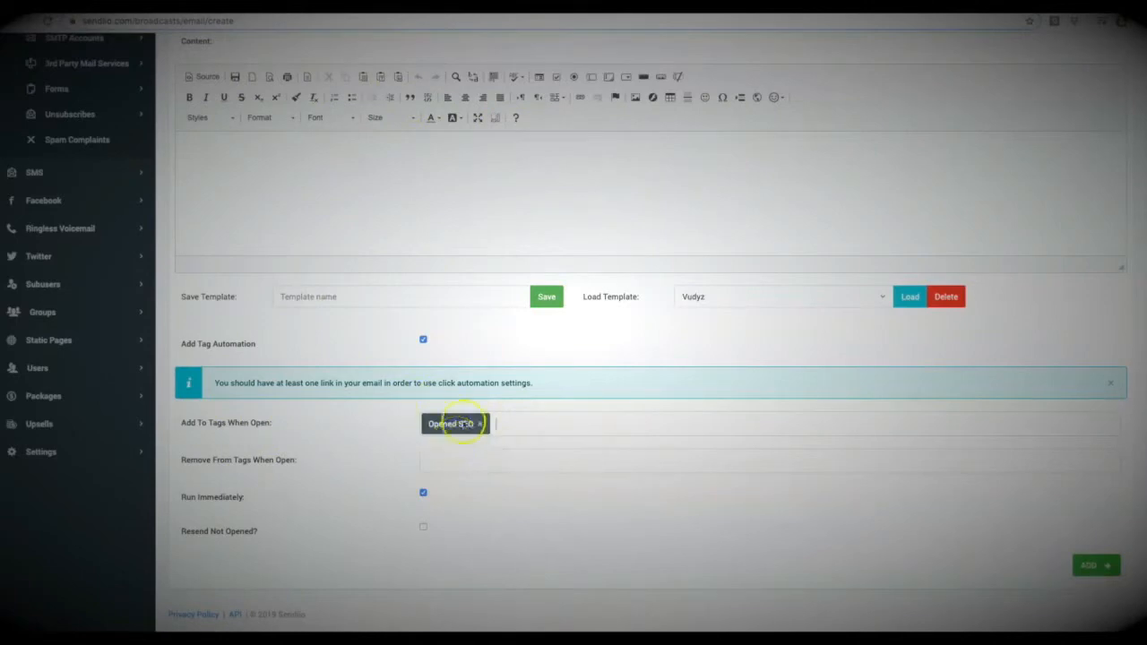
click(471, 433)
click(440, 463)
click(448, 553)
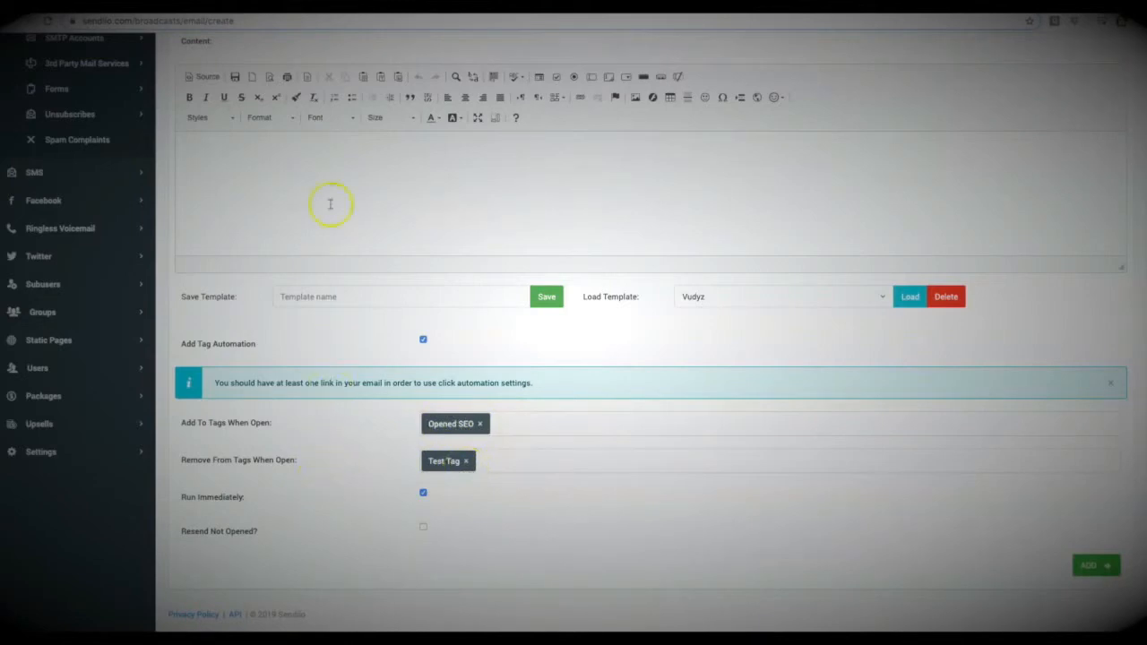
click(311, 165)
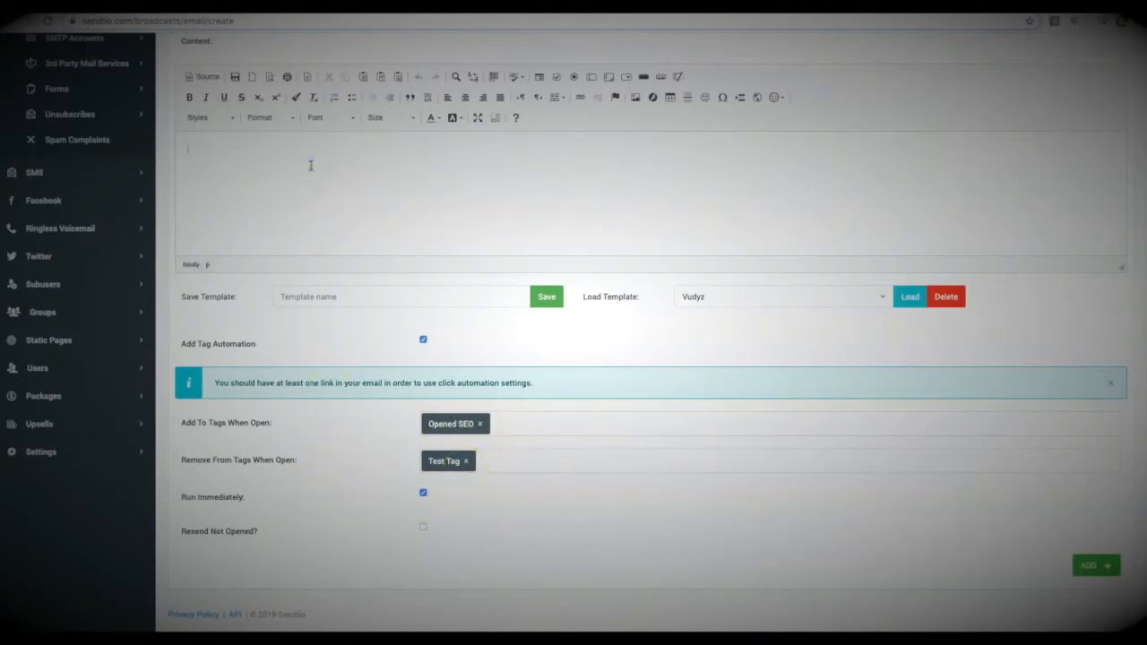
text(asdfhsdkajhfsdkajhf)
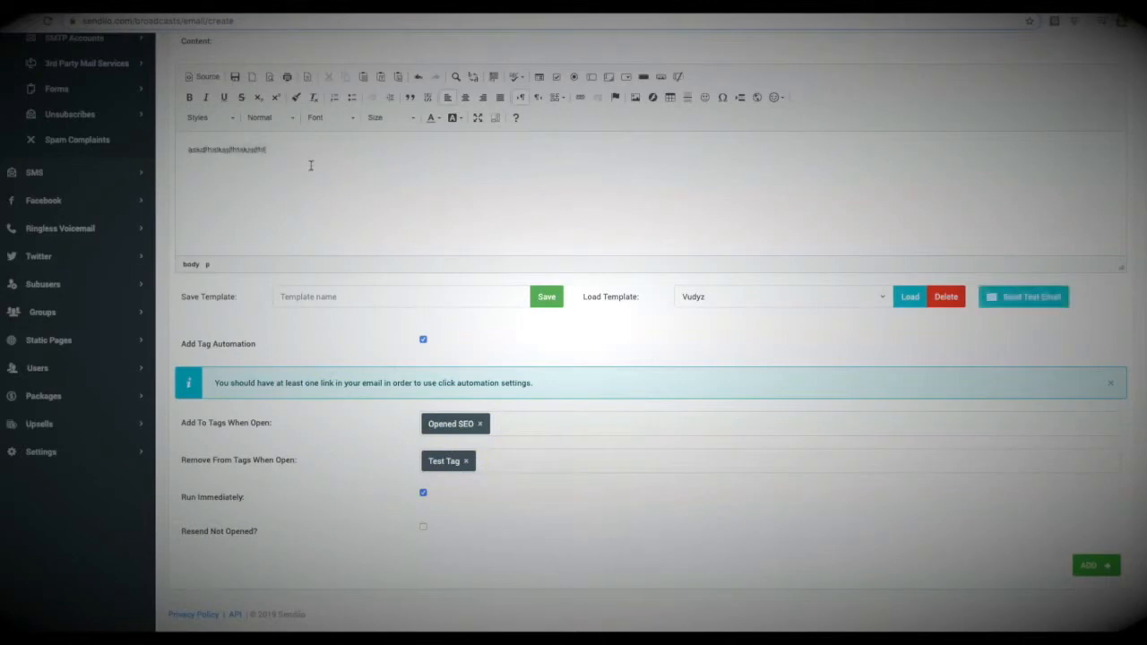
double_click(244, 152)
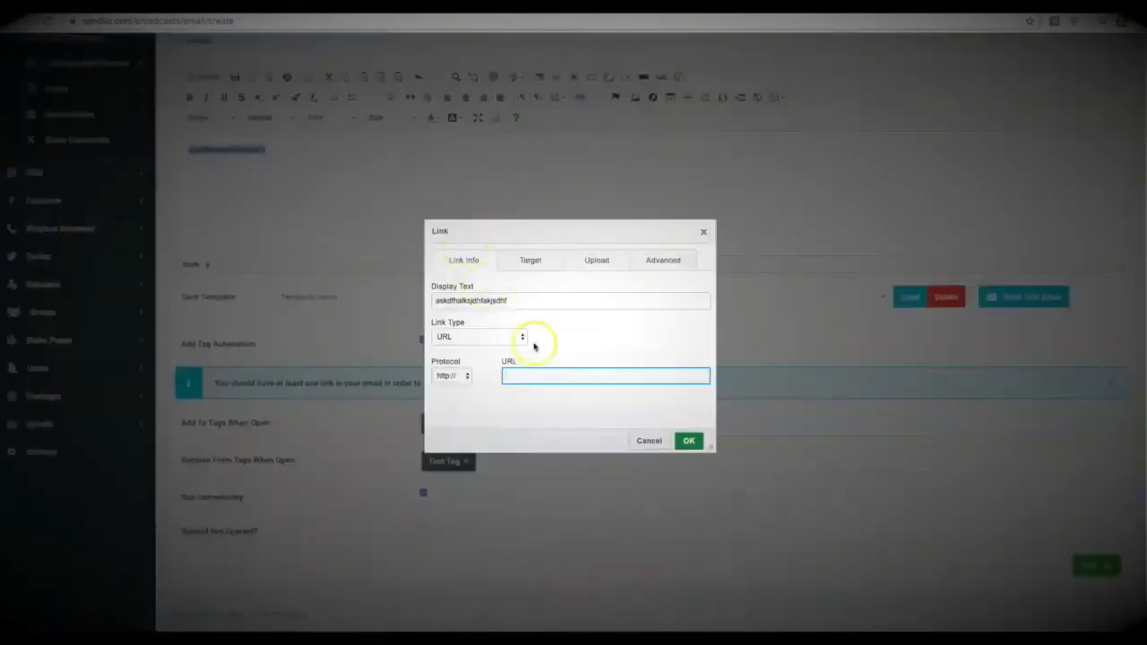
text(google.com)
click(690, 441)
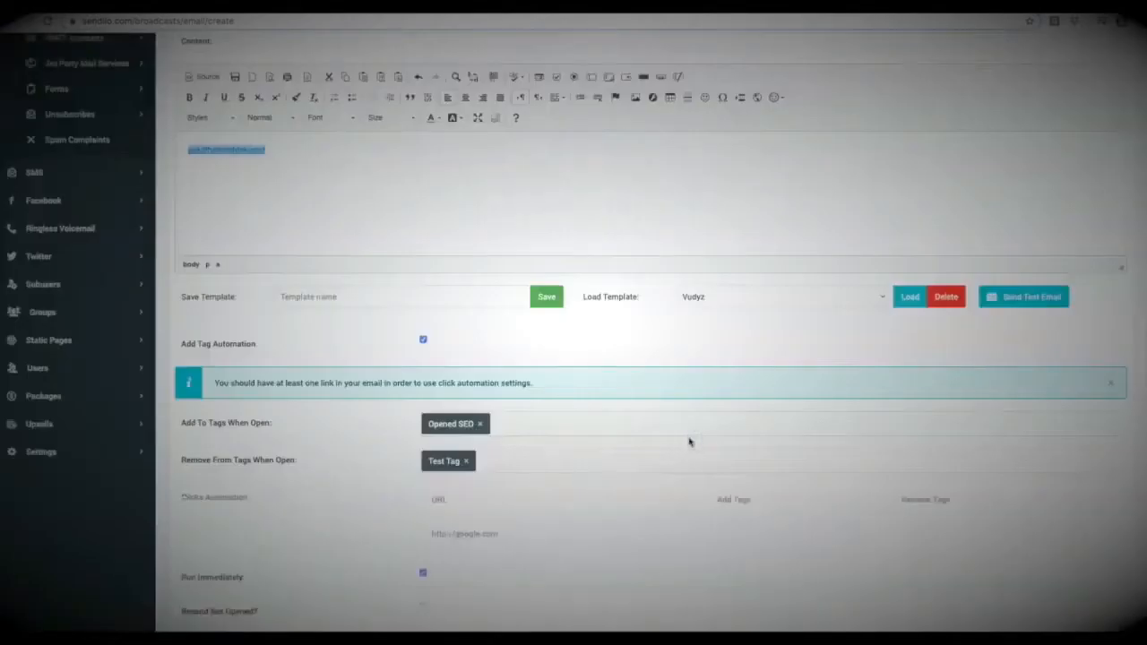
Set the click automation for the google.com link to add the "Opened SEO" tag and remove "Test Tag".
scroll(253, 446, down, 1)
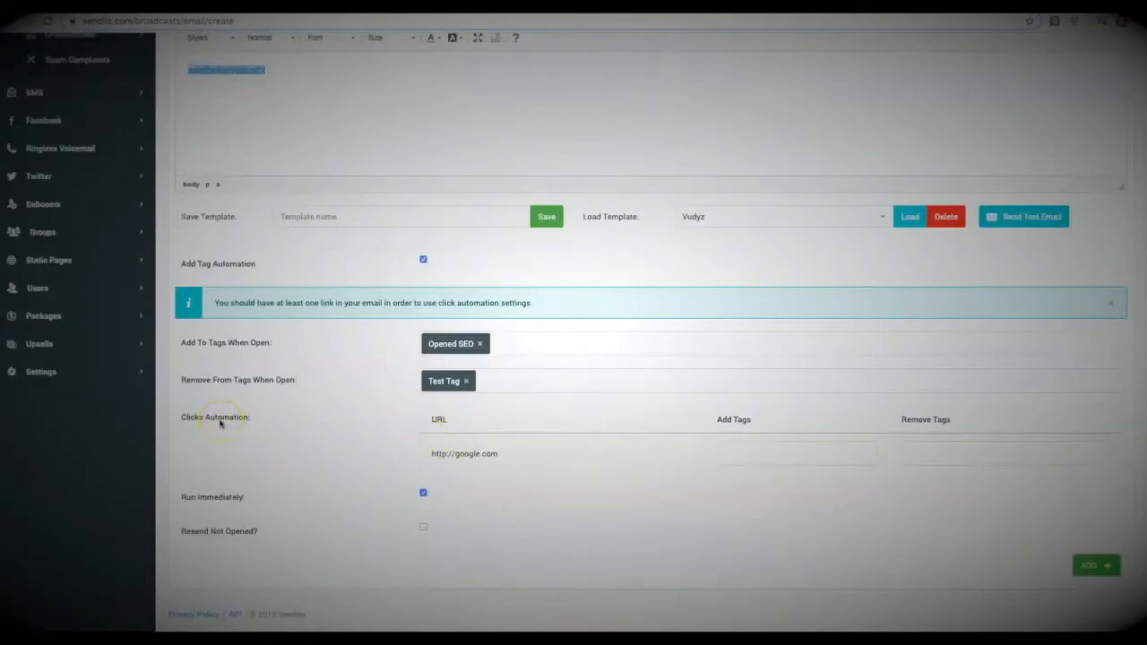
click(771, 450)
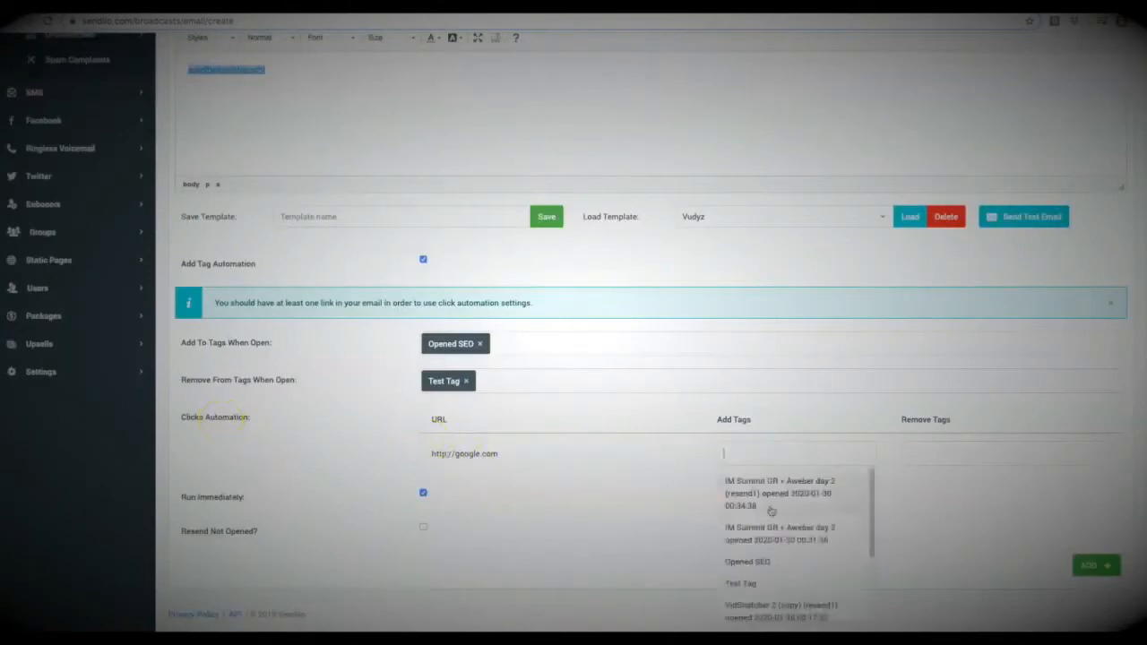
click(778, 559)
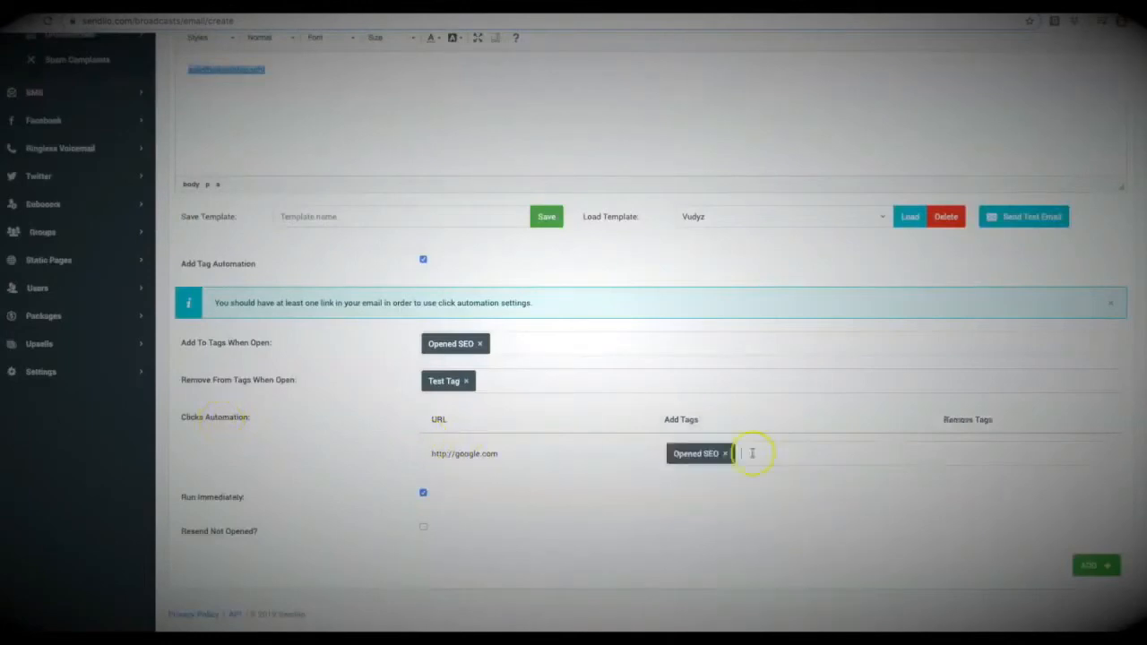
click(1053, 455)
click(979, 573)
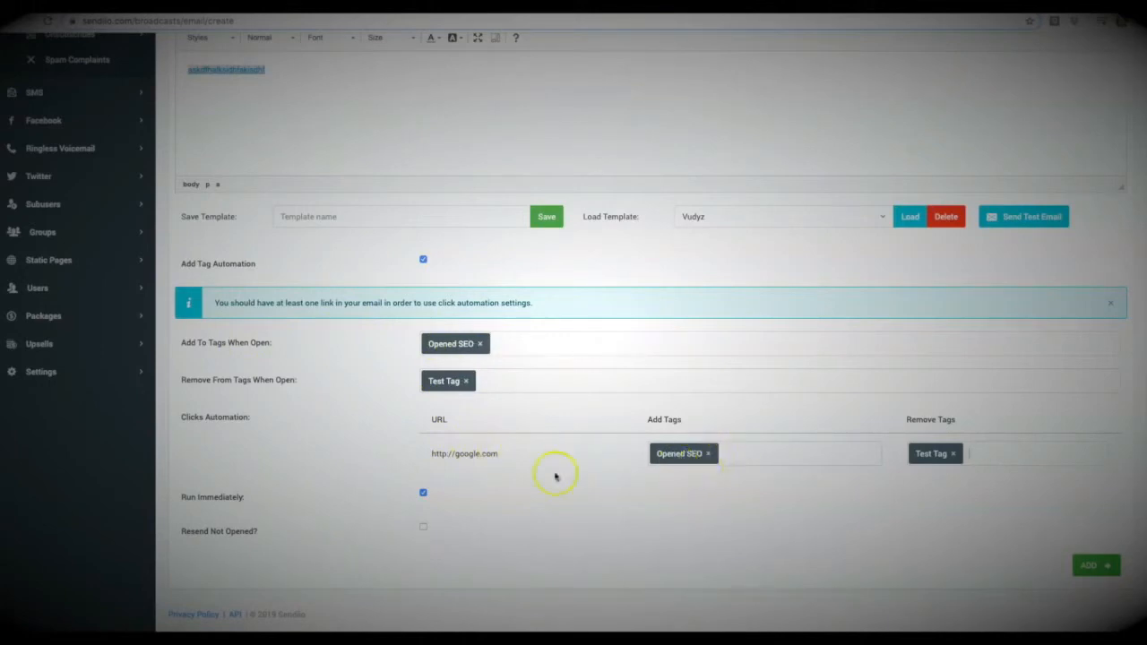
Leave the broadcast form and open the form for adding a new email tag.
scroll(510, 459, up, 1)
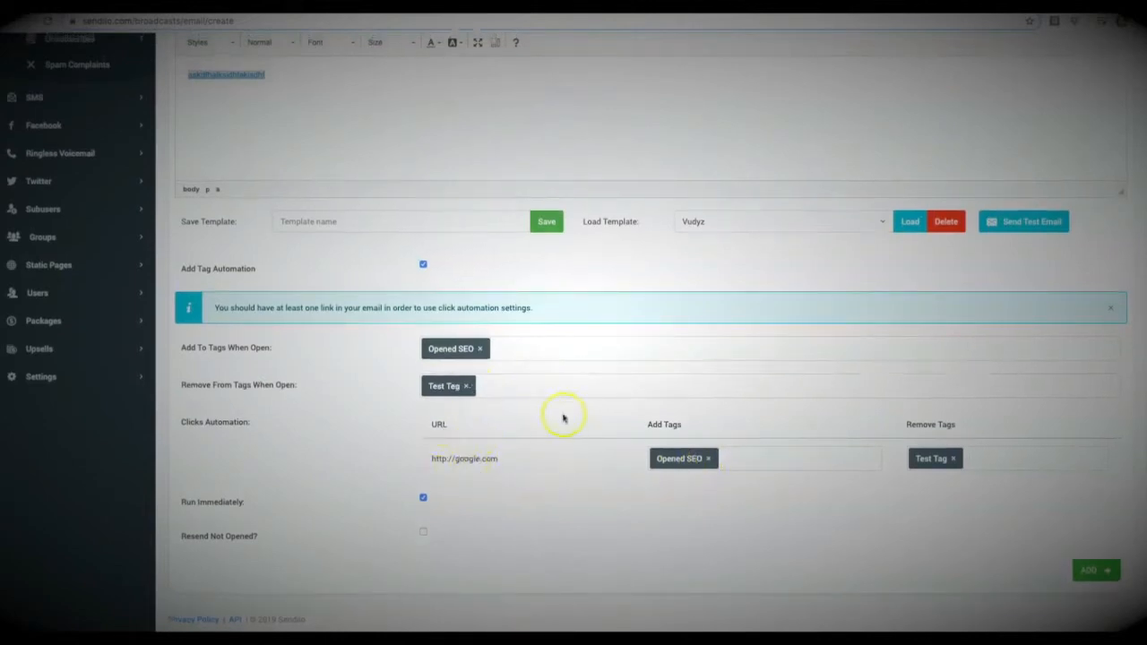
scroll(494, 425, up, 1)
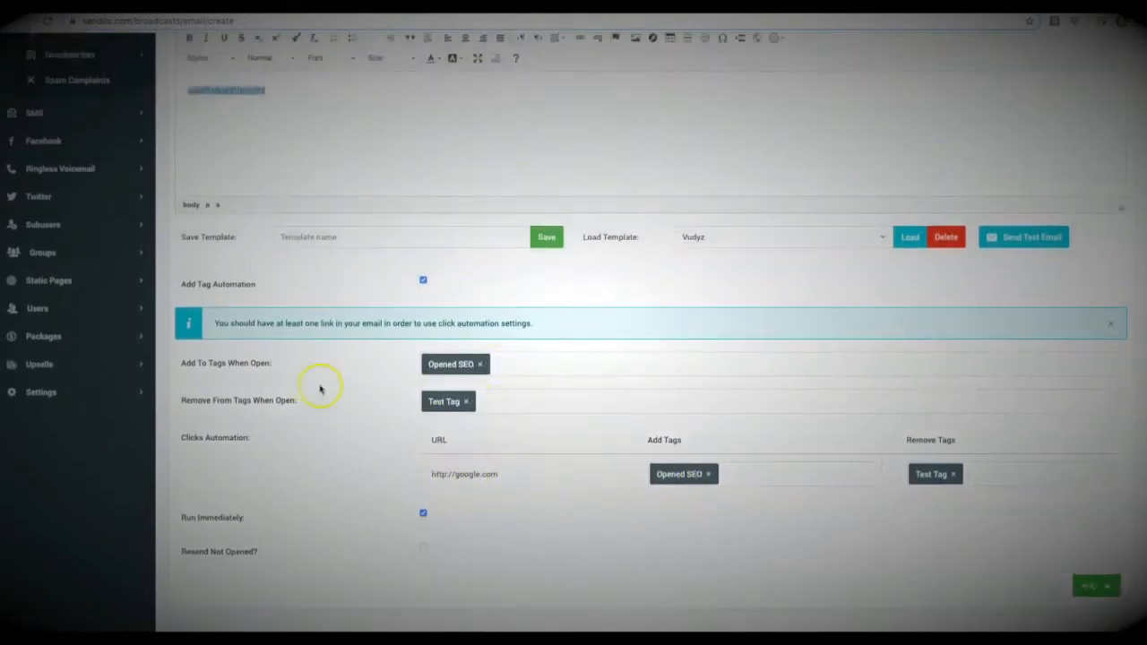
scroll(547, 404, up, 5)
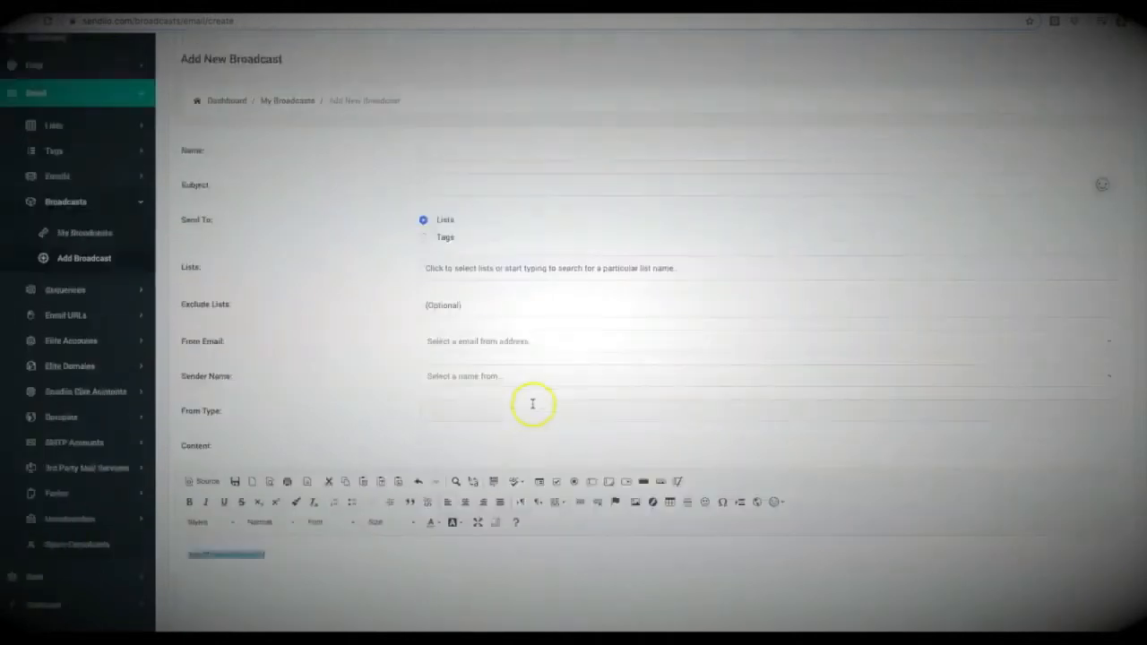
scroll(358, 305, up, 1)
click(64, 176)
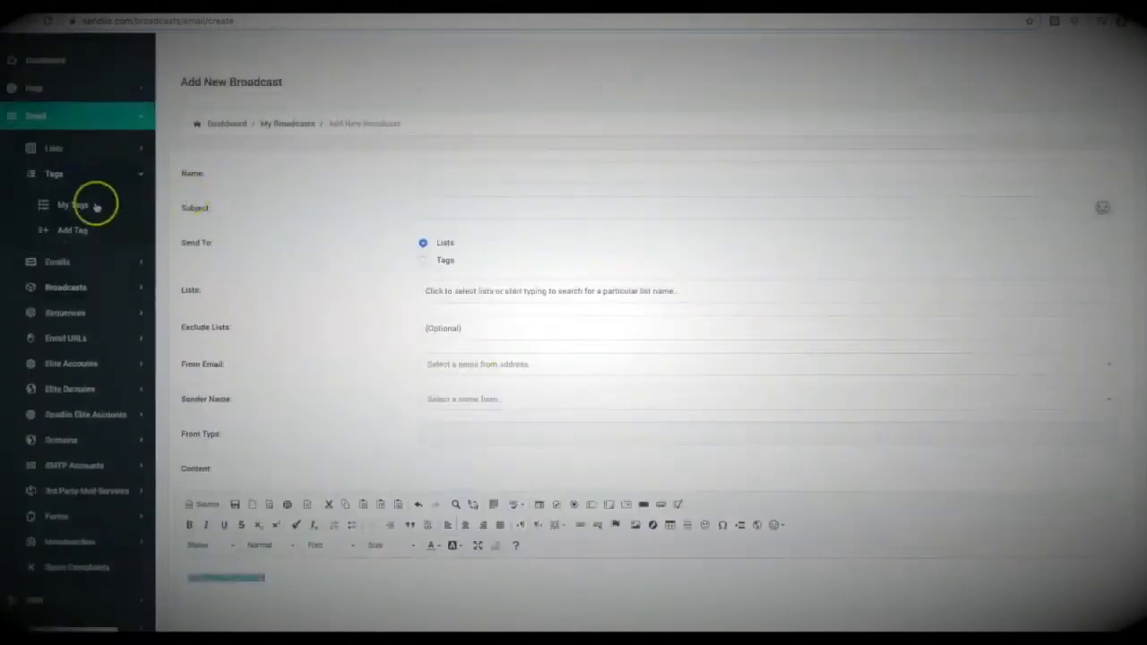
click(72, 230)
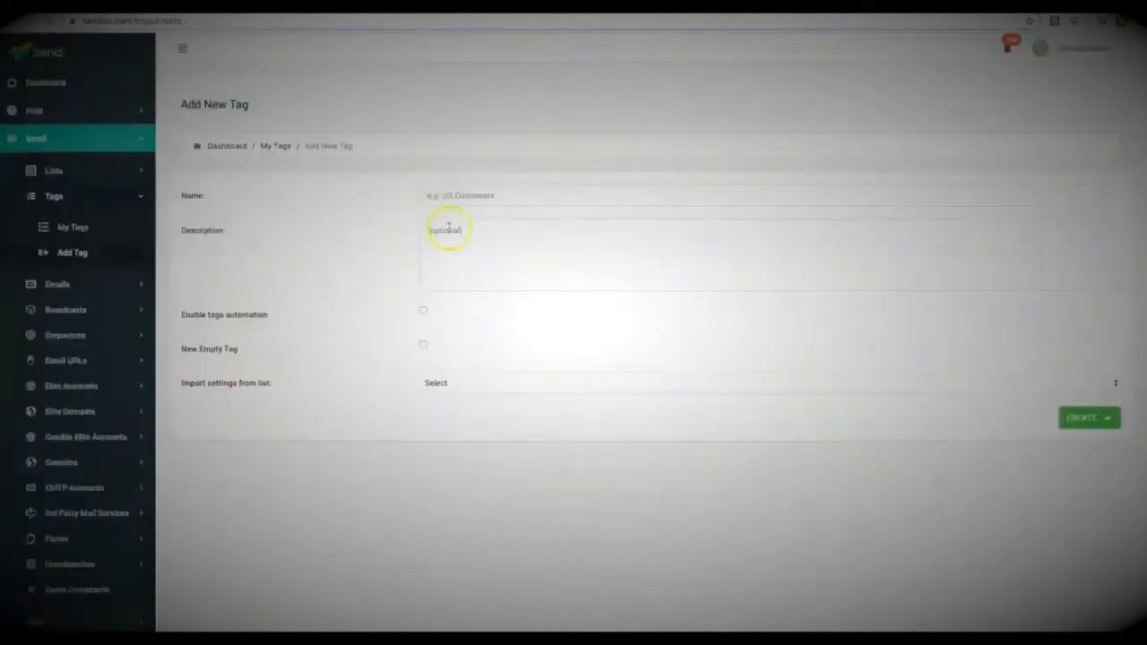
Name the new tag "Freebie Subs" and enter "Free bie" as its description.
click(470, 196)
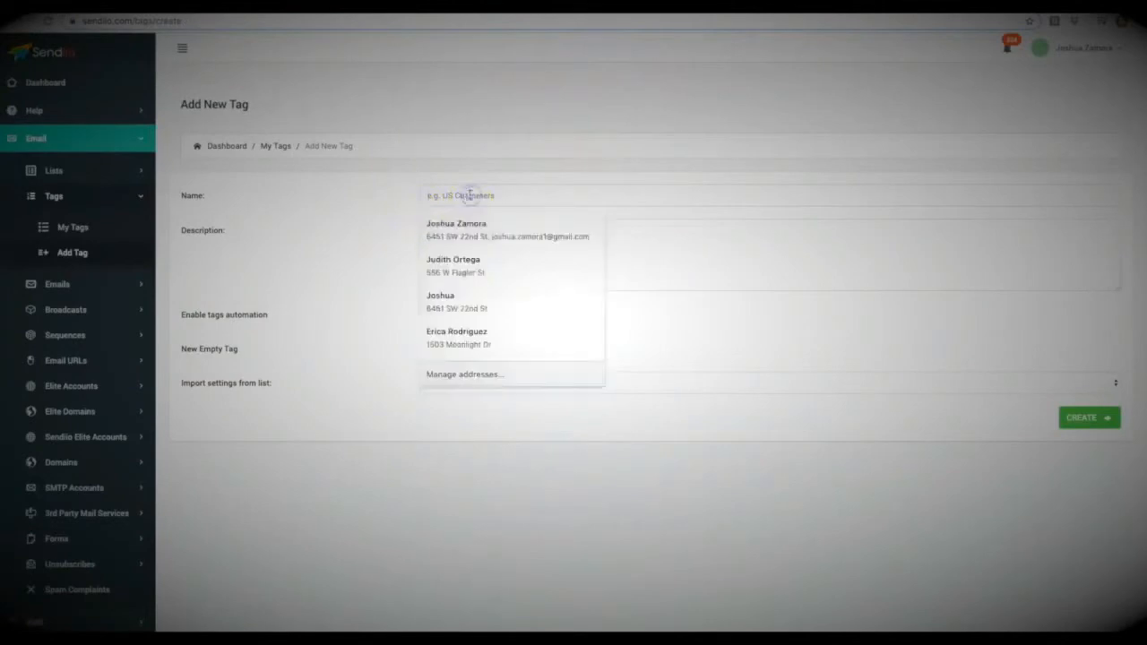
text(Free)
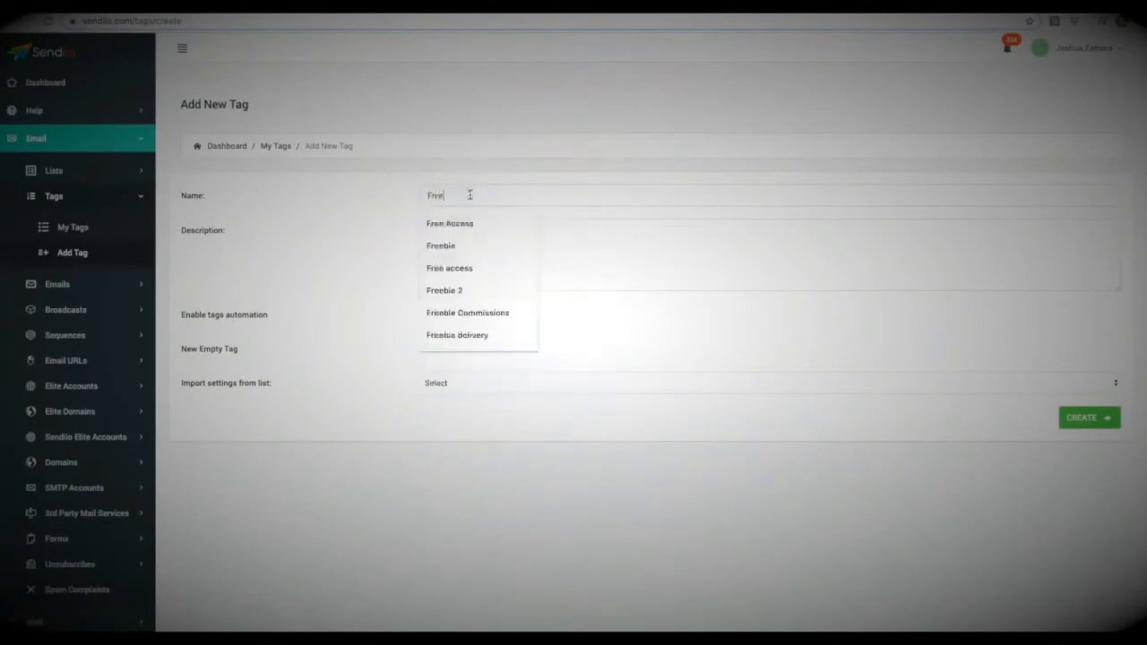
text(bie)
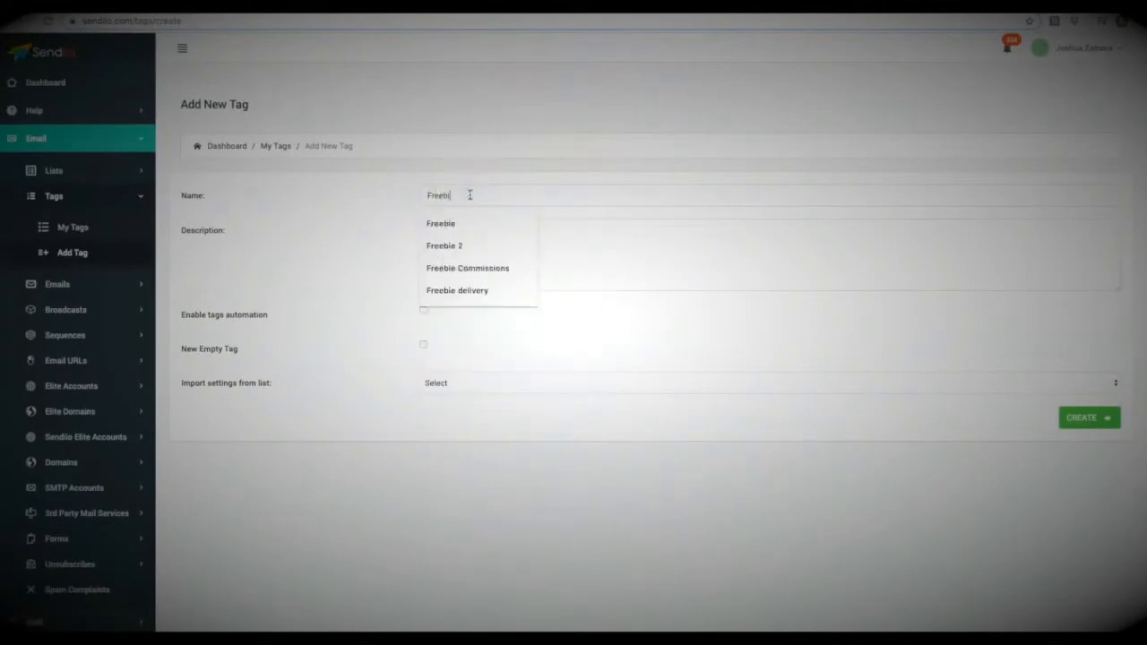
text( Subs)
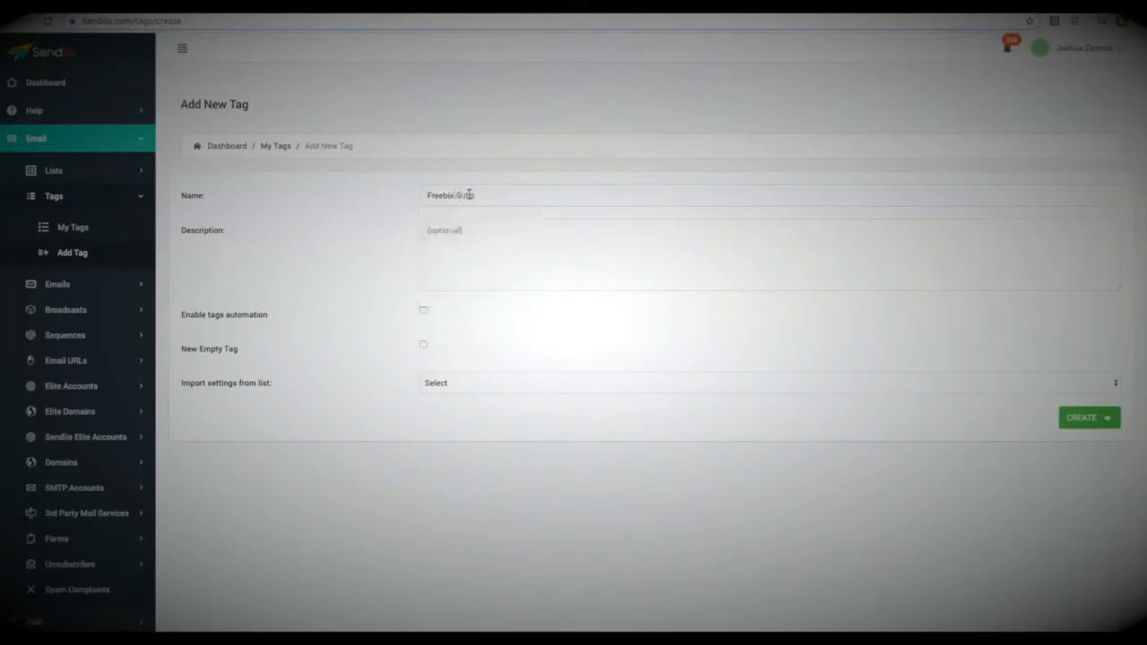
click(465, 242)
text(Fi)
click(381, 257)
Enable tags automation for the new tag and have new subscribers also added to the "Opened SEO" tag.
click(423, 311)
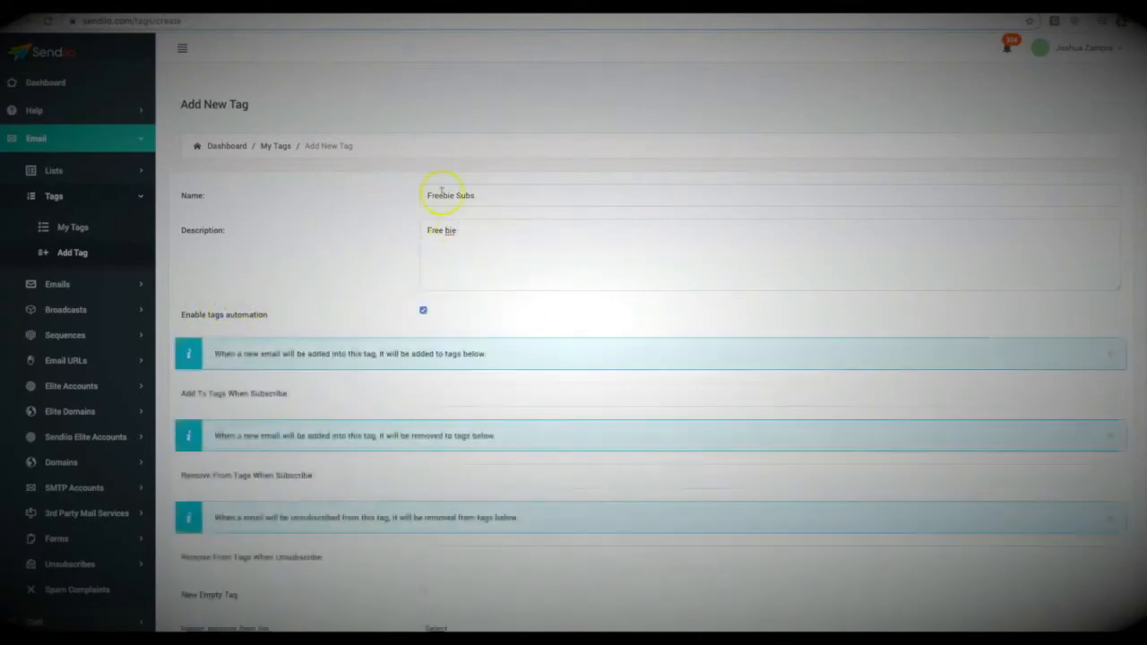
scroll(359, 225, down, 1)
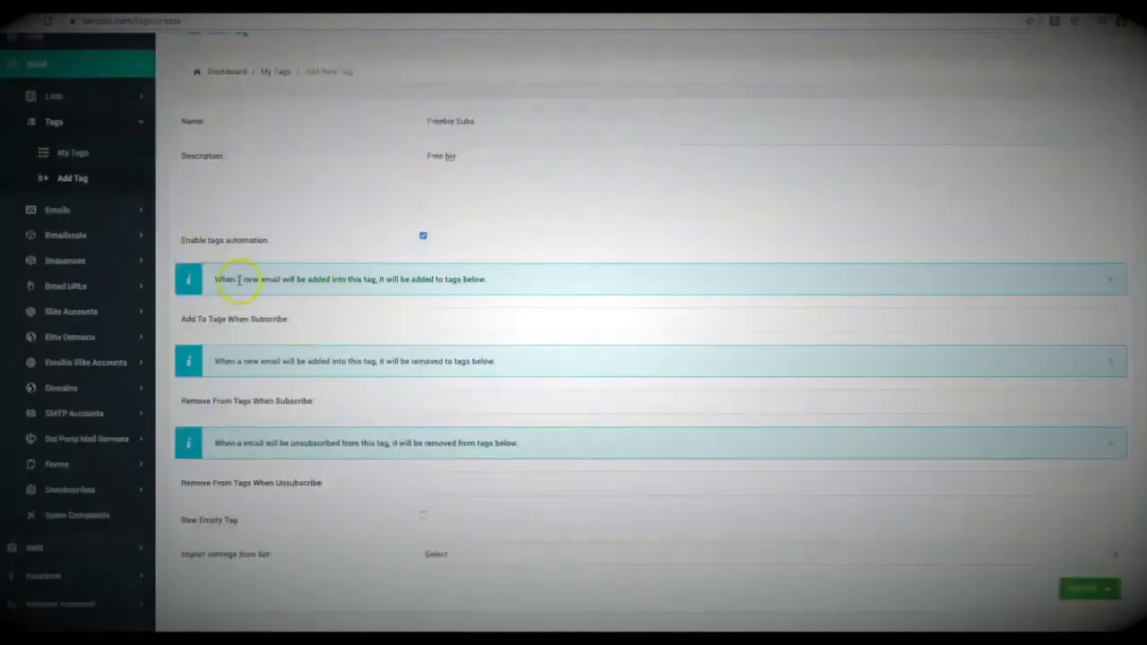
click(463, 320)
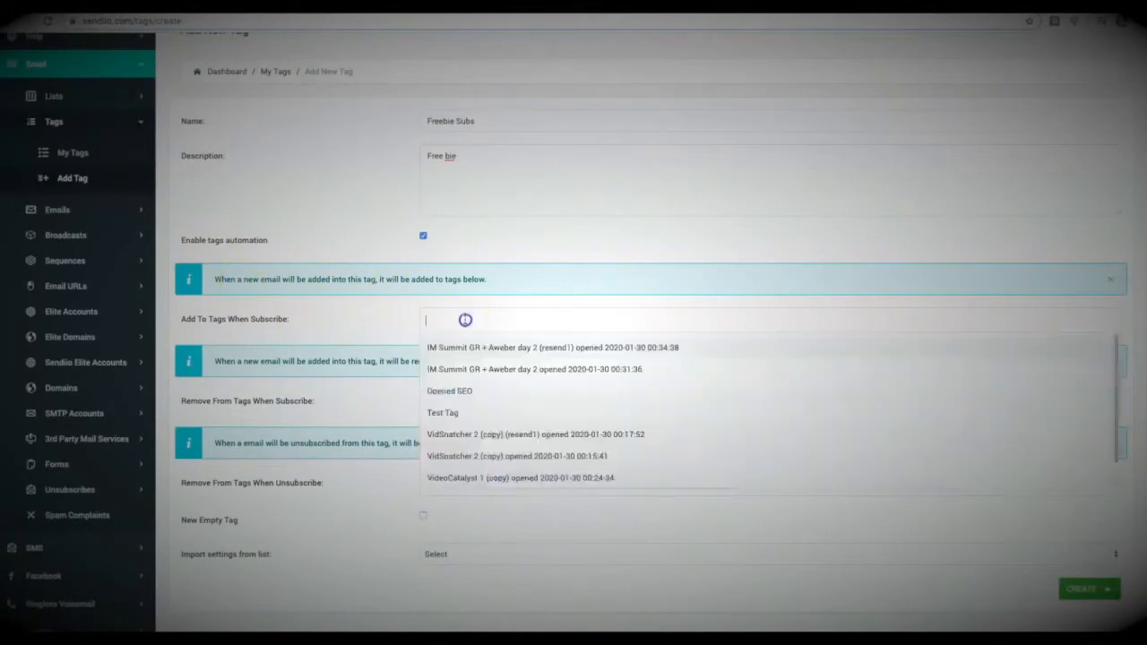
click(475, 391)
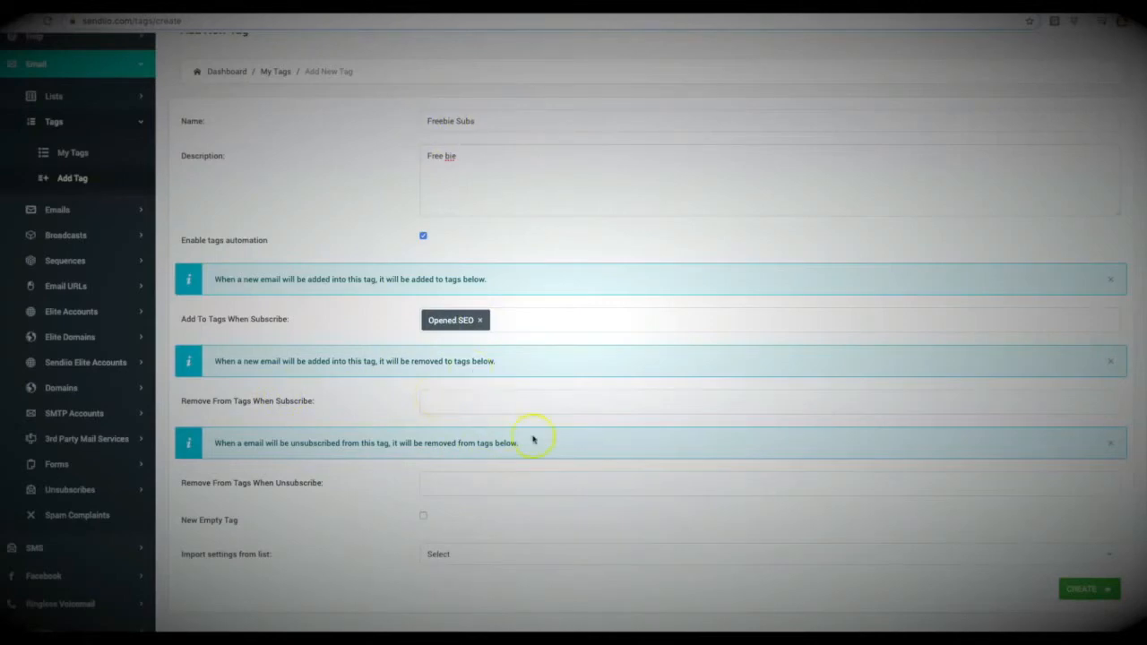
scroll(363, 389, down, 1)
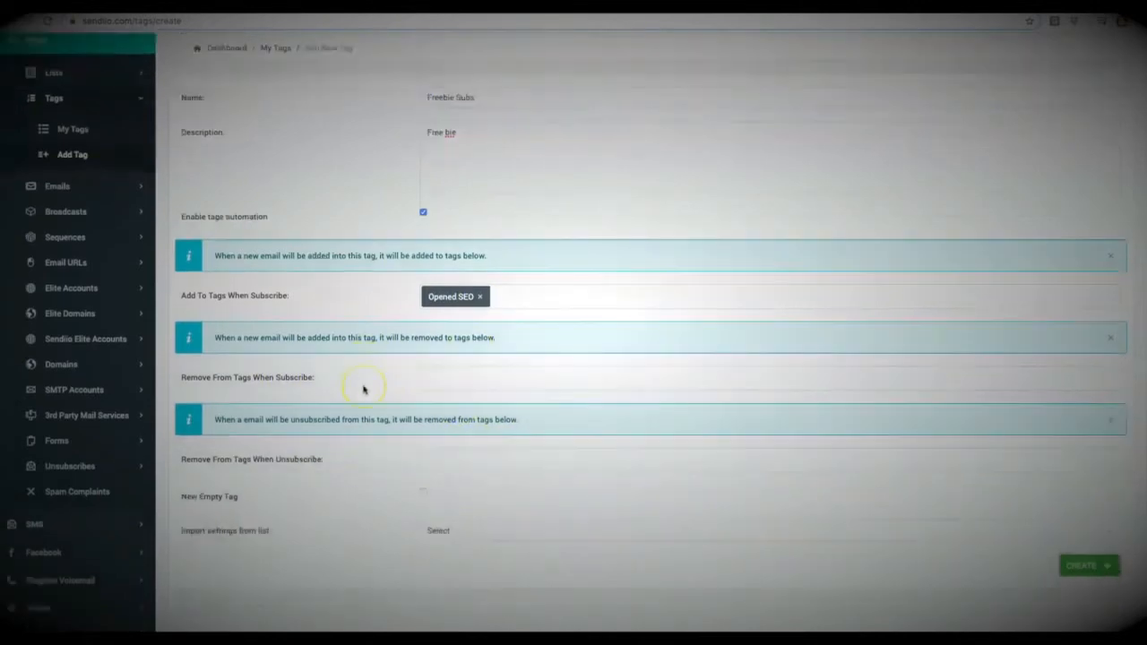
drag(327, 457, 212, 457)
click(212, 456)
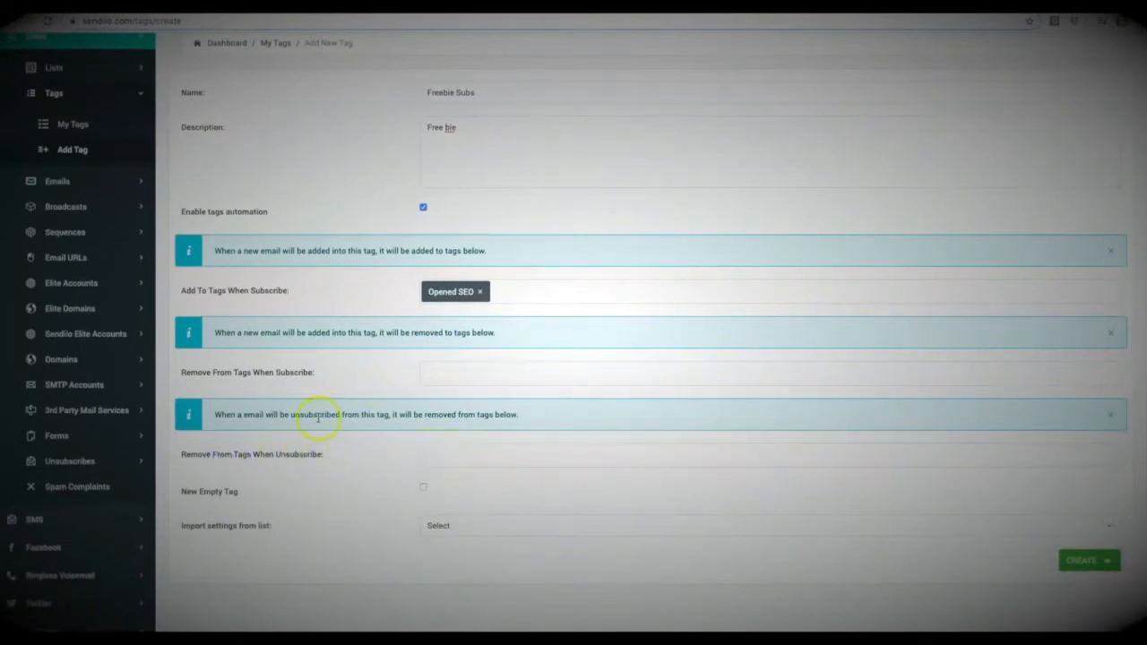
scroll(317, 417, down, 1)
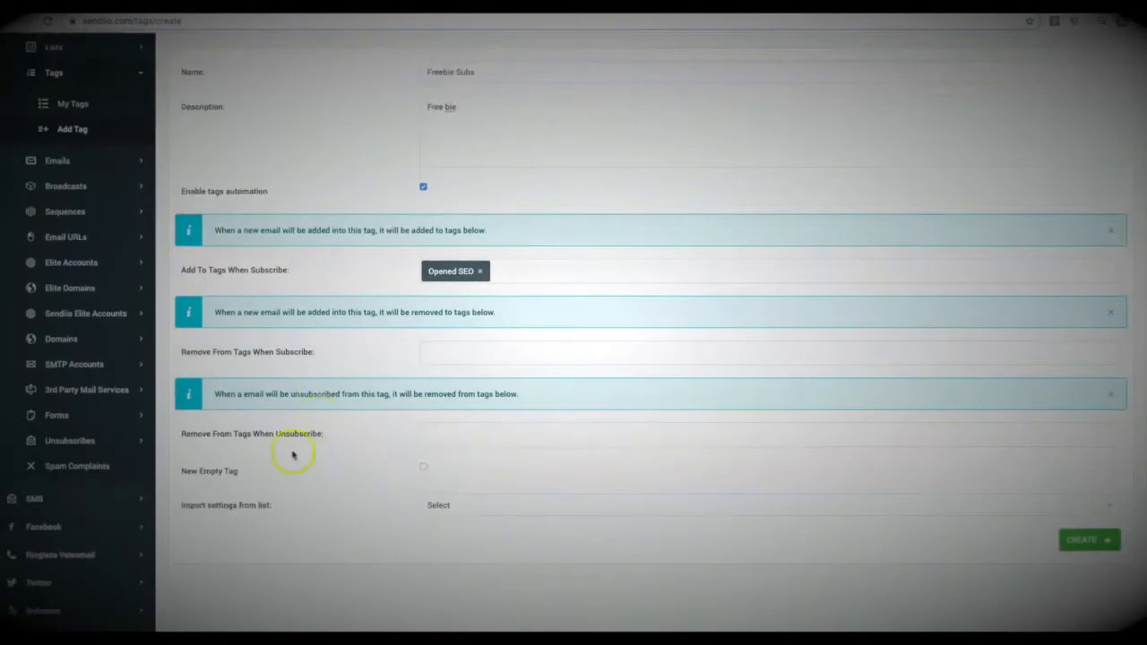
Set the tag up as a new empty tag, sending through the SMTP account Sendiio MTA01, and enter the sender's name.
click(423, 465)
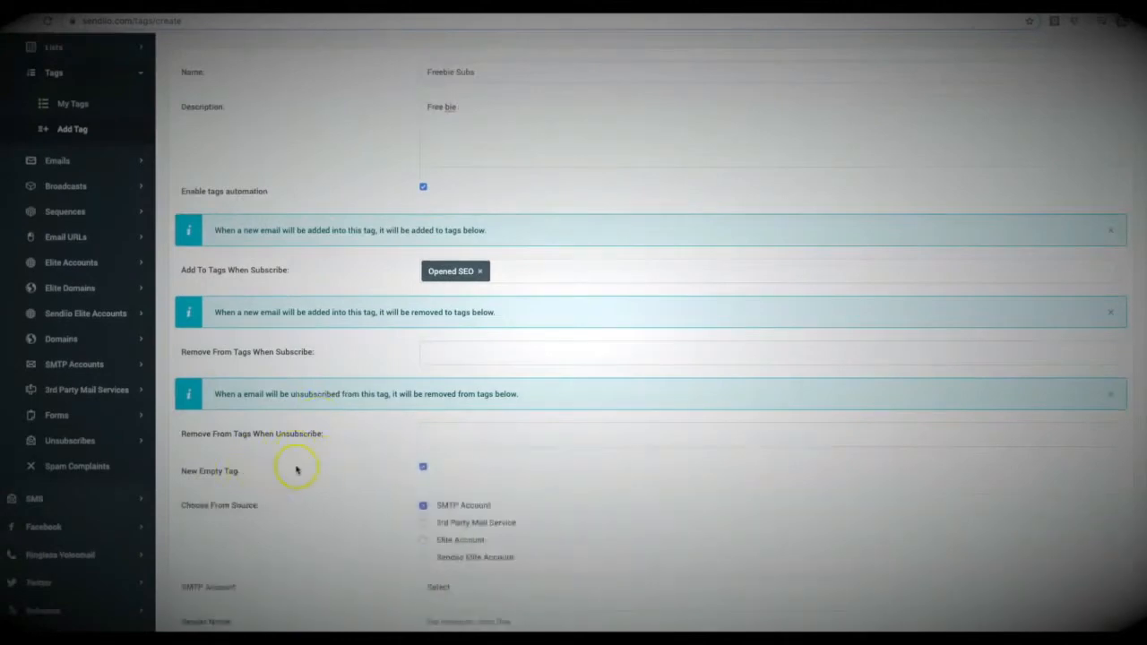
scroll(291, 475, down, 3)
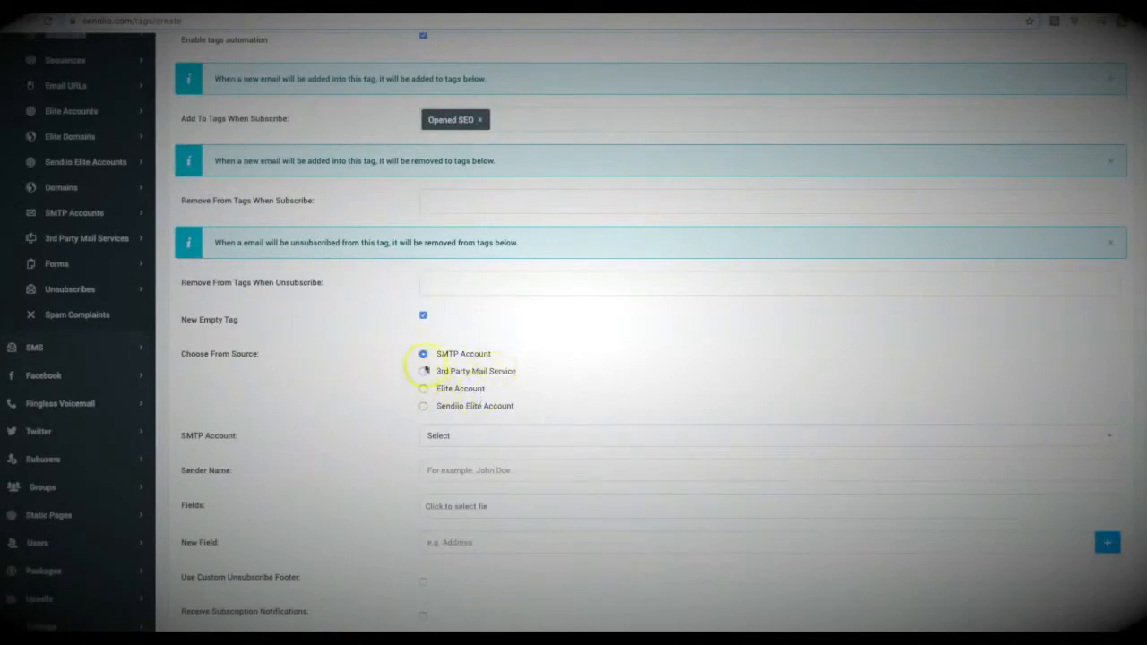
scroll(434, 371, up, 4)
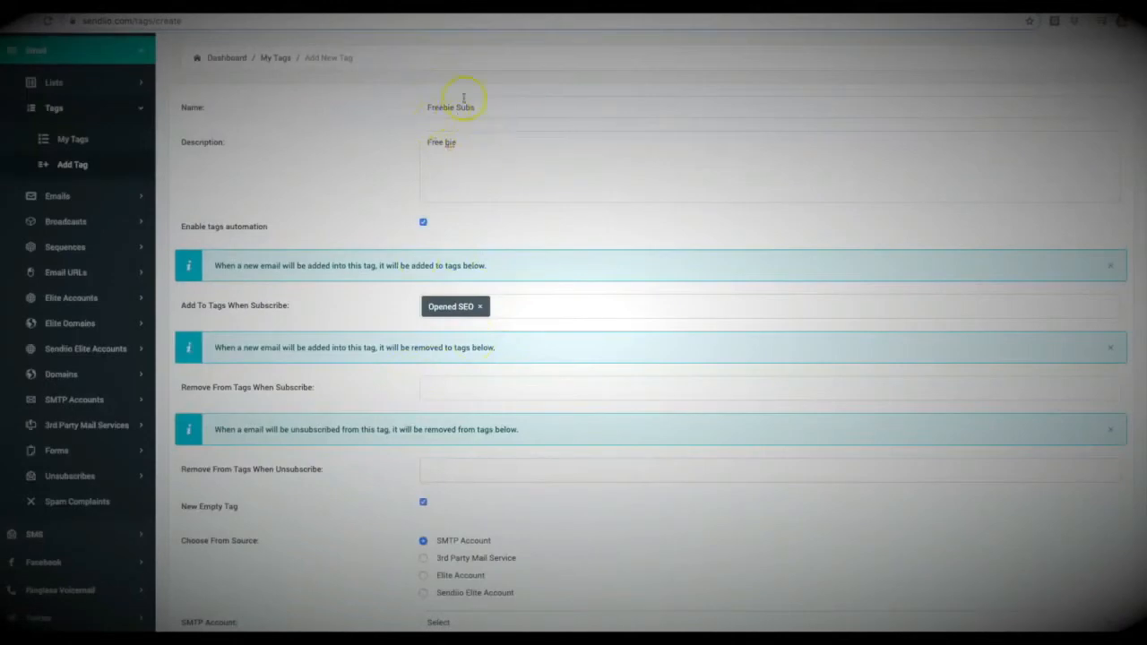
scroll(367, 326, down, 3)
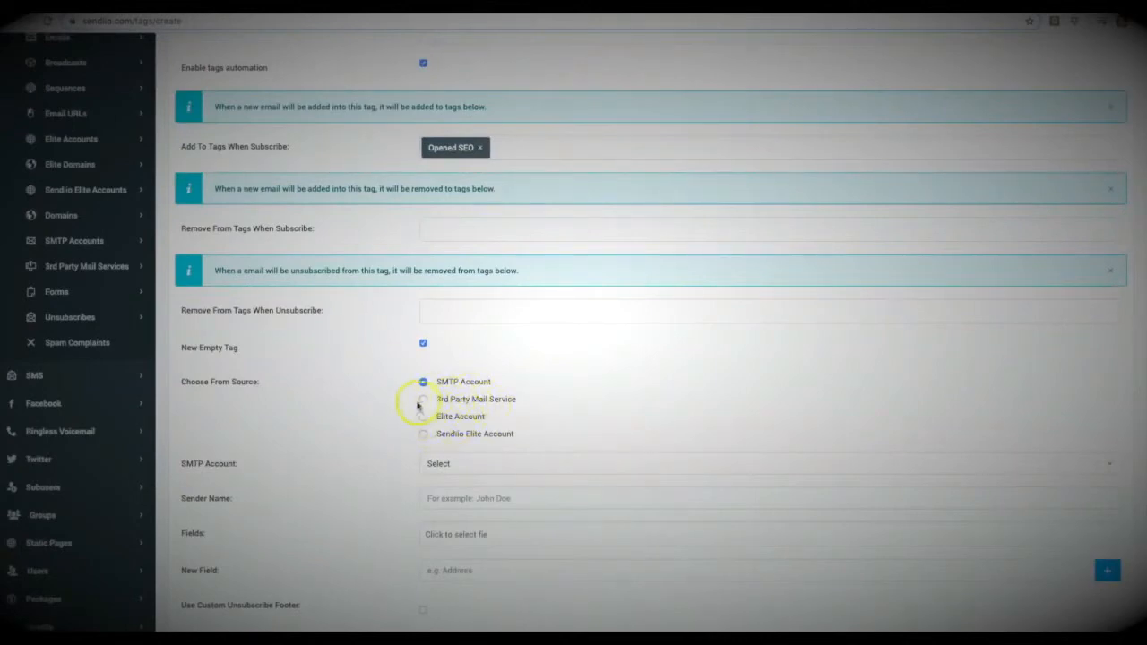
scroll(380, 380, down, 1)
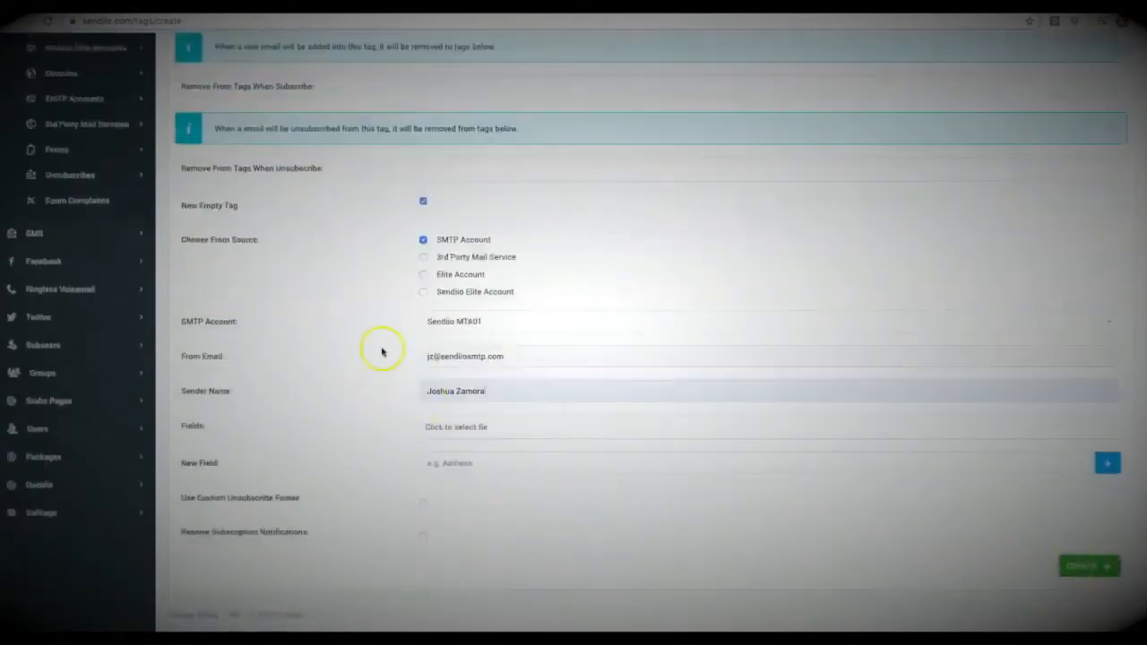
scroll(379, 350, up, 1)
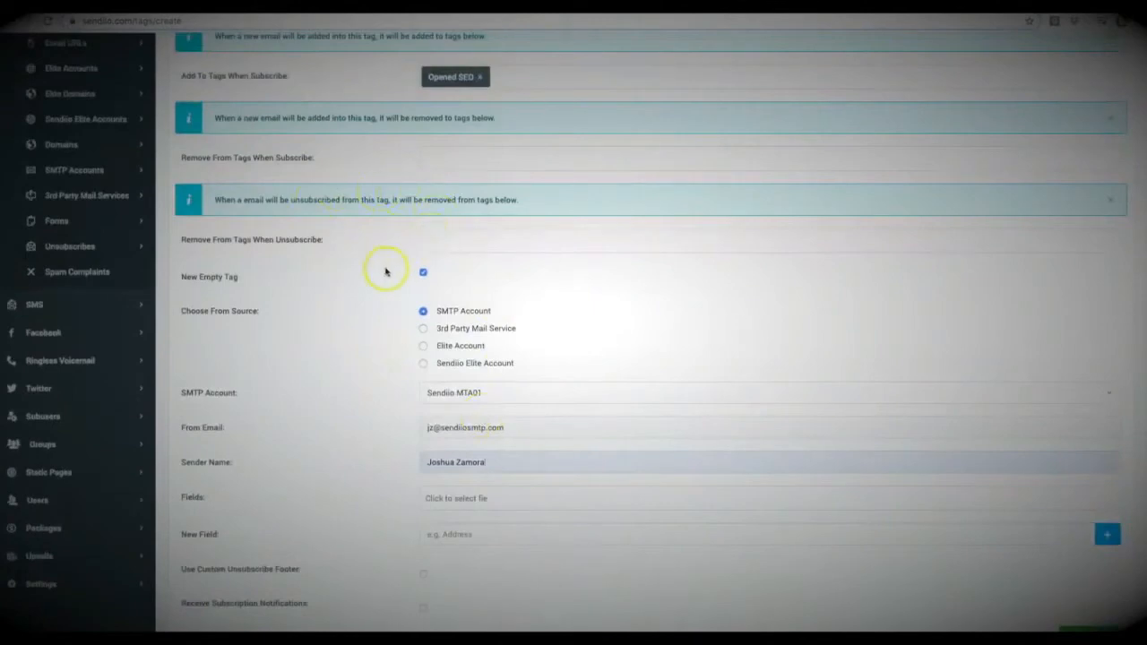
scroll(375, 269, up, 1)
scroll(467, 297, up, 3)
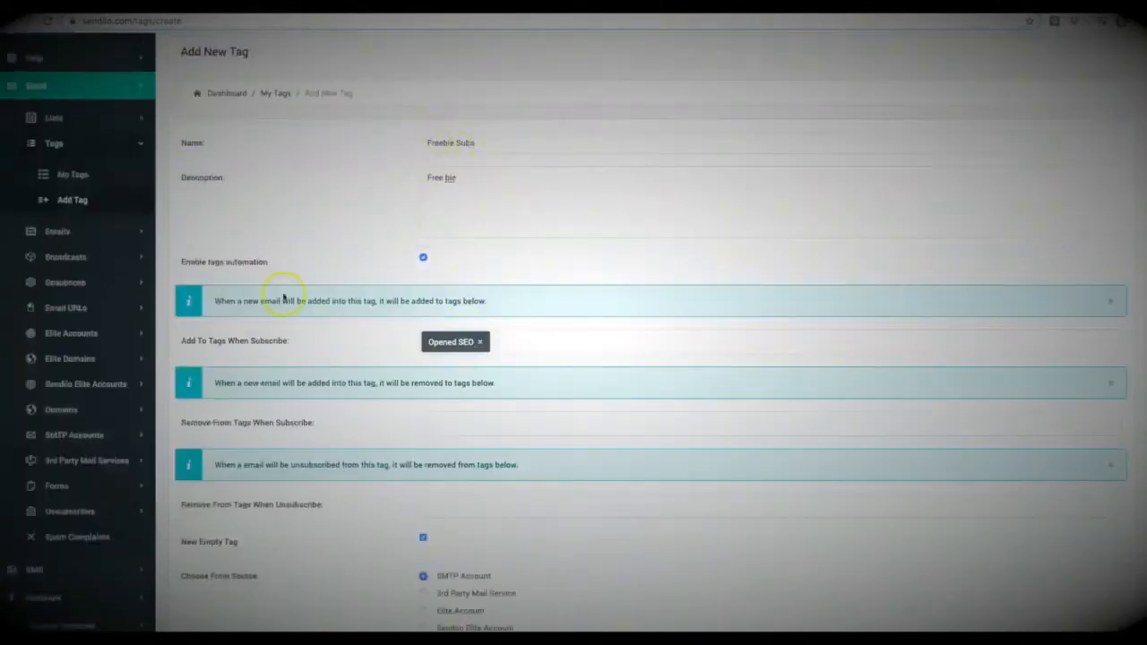
Open the "Testing Tags" form for editing, add a Hidden Input field above the email field, and finish the form editing.
click(56, 485)
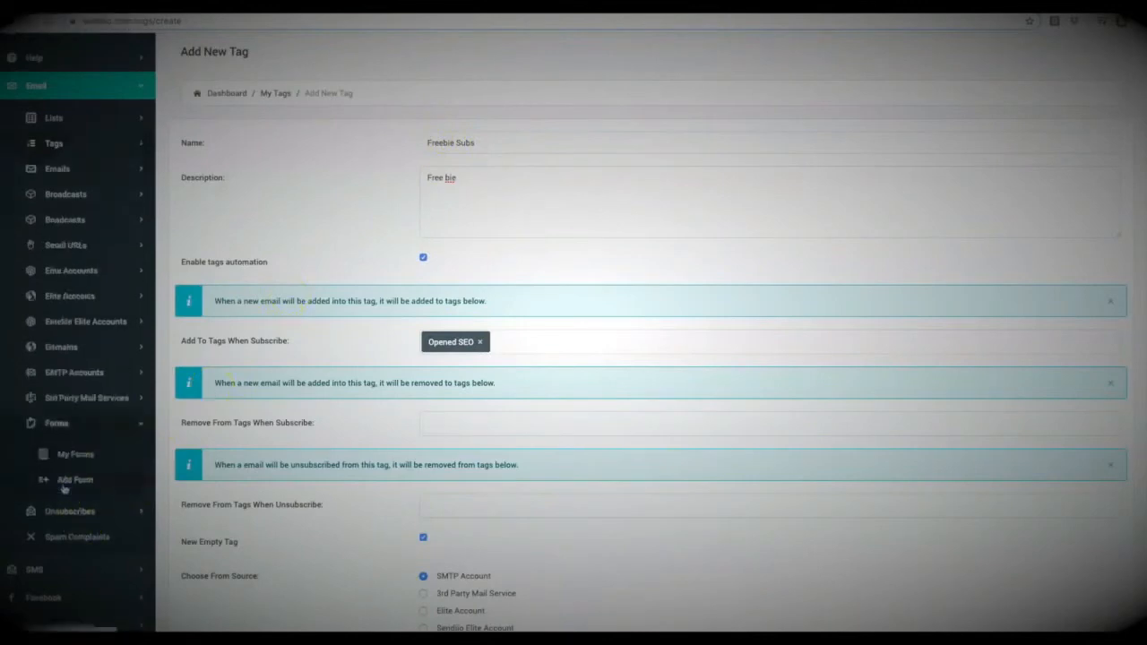
click(81, 455)
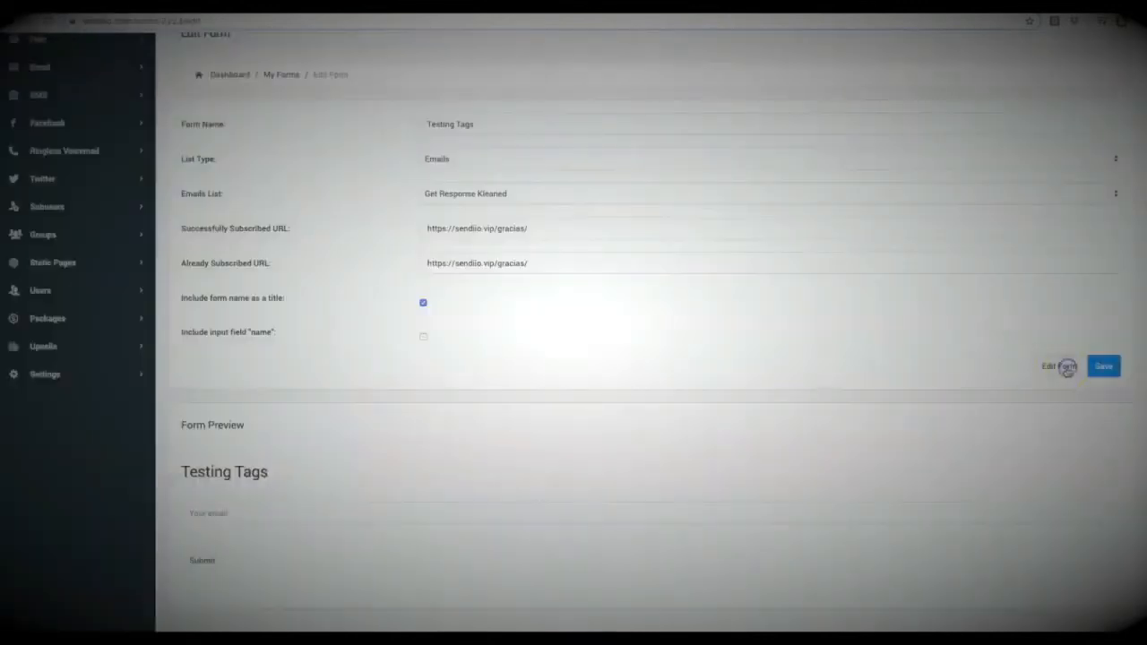
click(1062, 369)
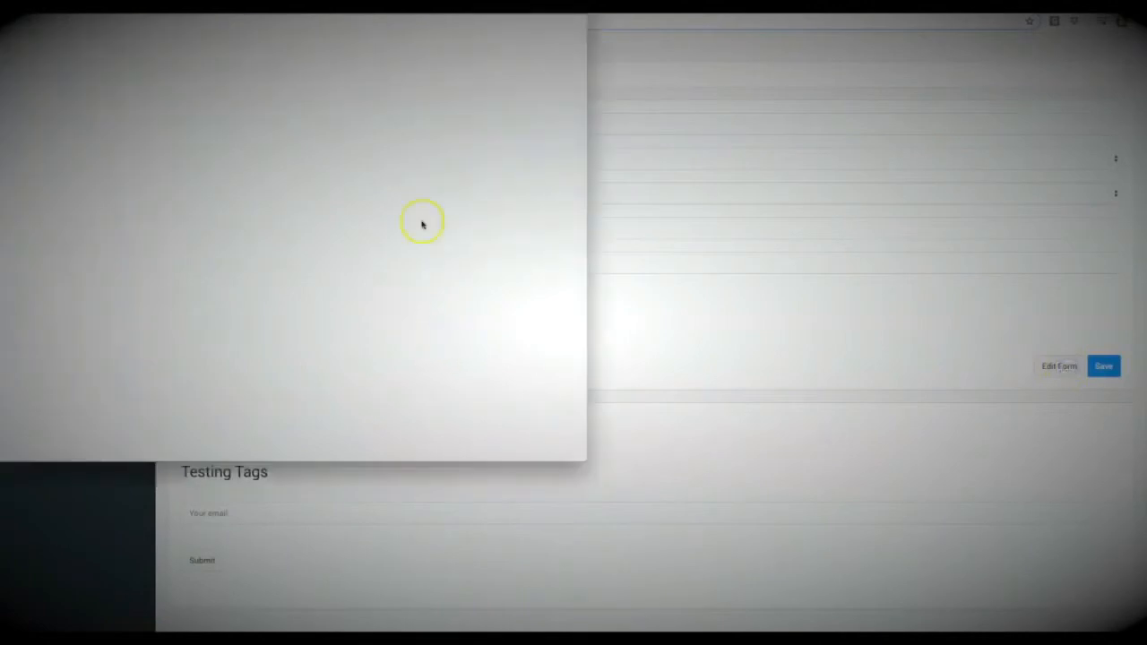
drag(467, 82, 75, 87)
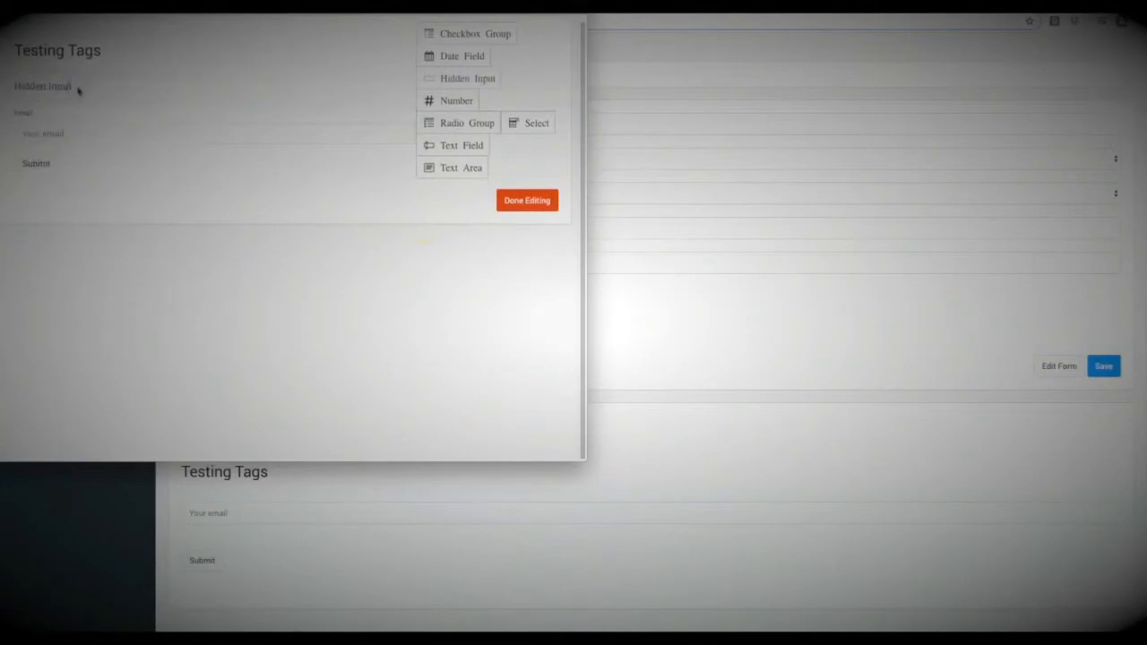
click(537, 203)
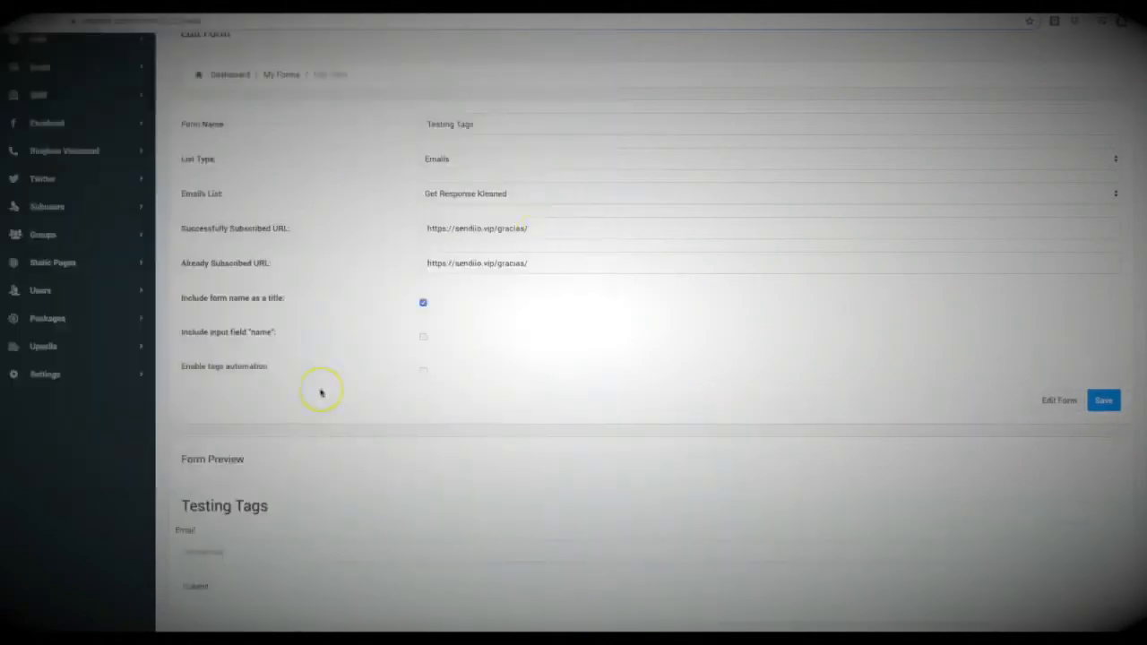
Enable tags automation for the "Testing Tags" form.
drag(274, 369, 198, 368)
click(198, 369)
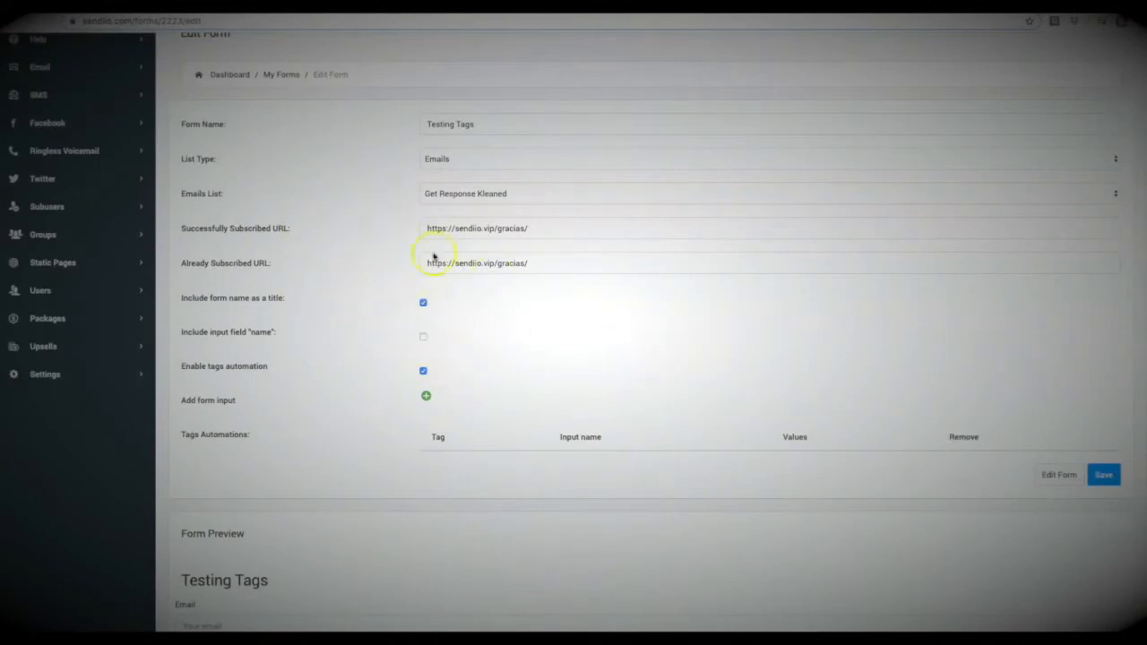
scroll(276, 248, up, 1)
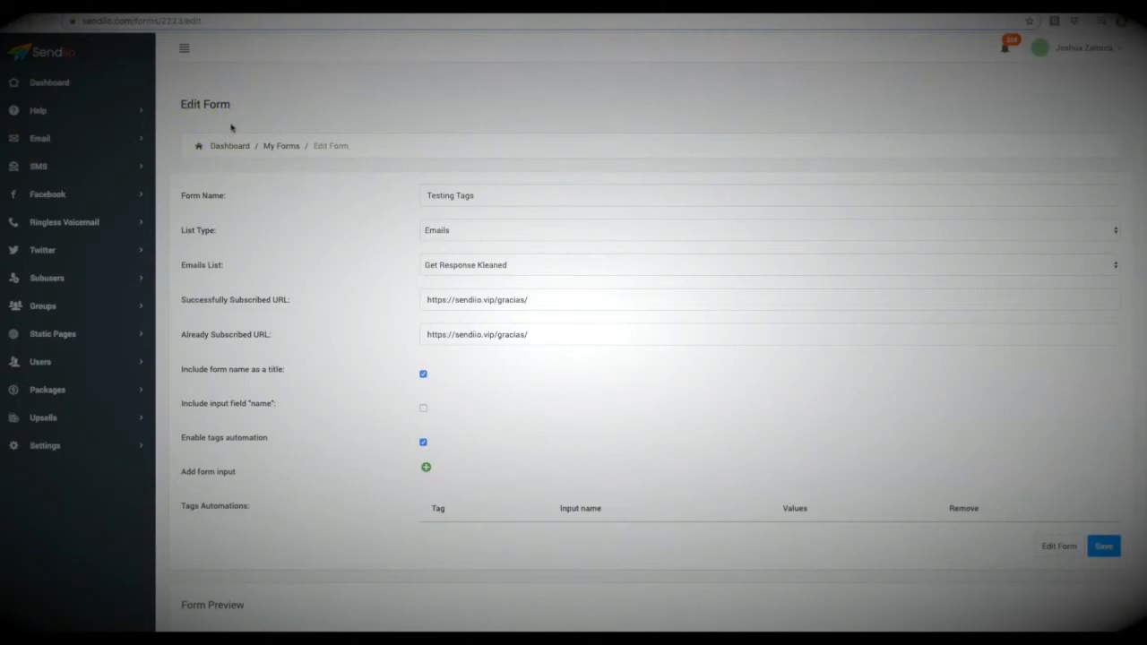
View the list of client groups and check which groups can be entered from the account profile options.
click(55, 310)
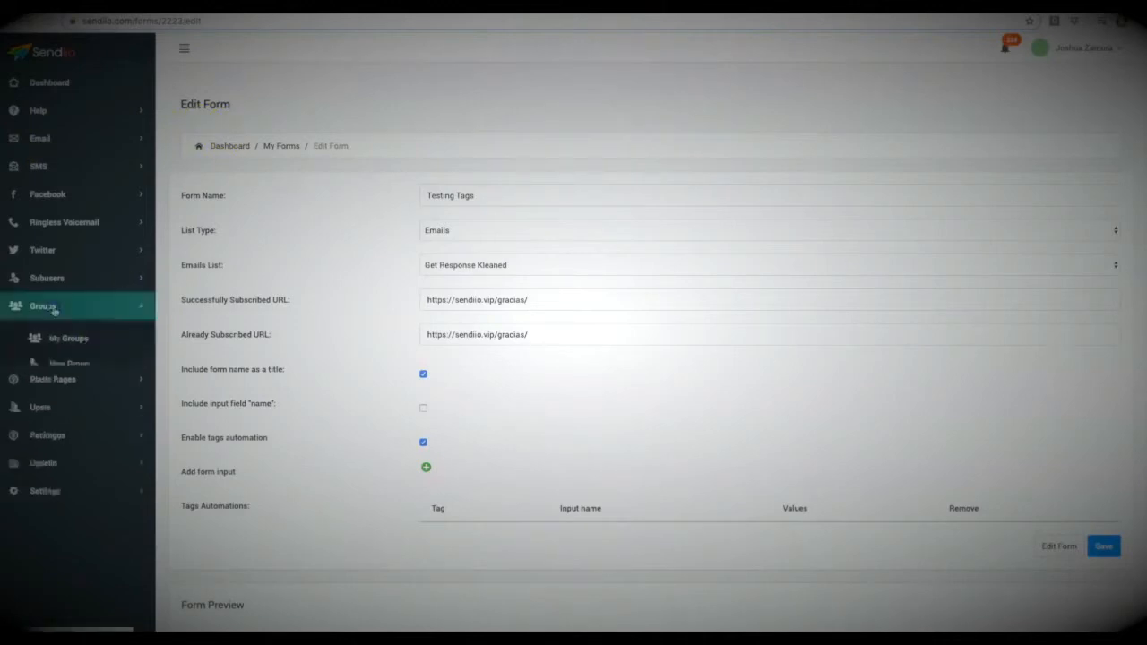
click(70, 338)
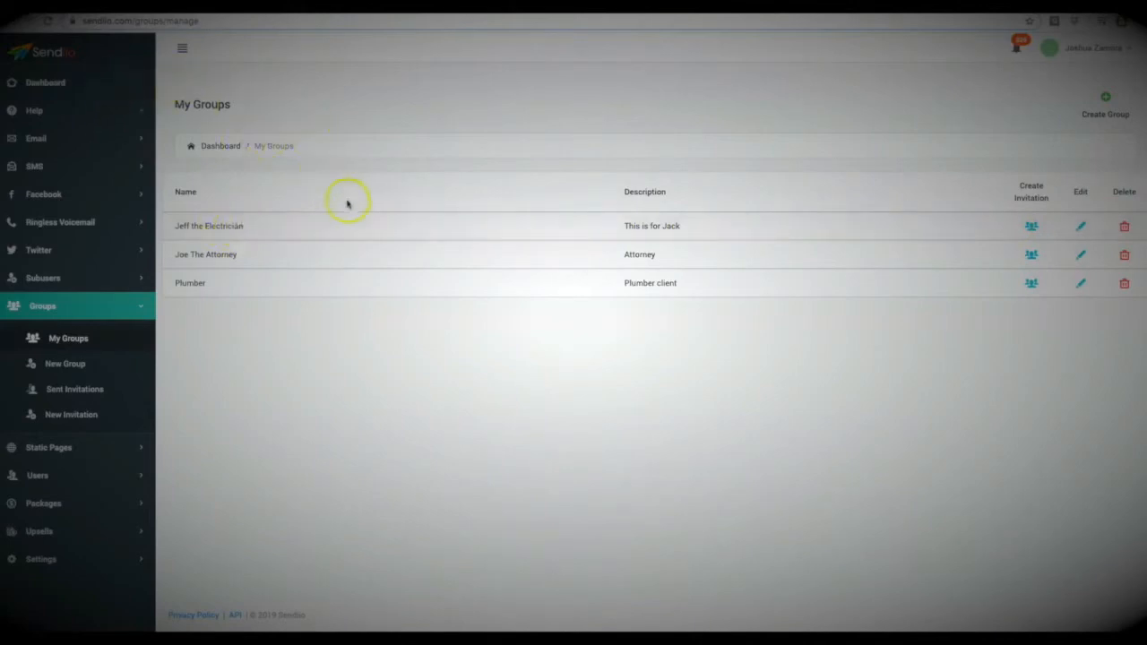
click(1081, 54)
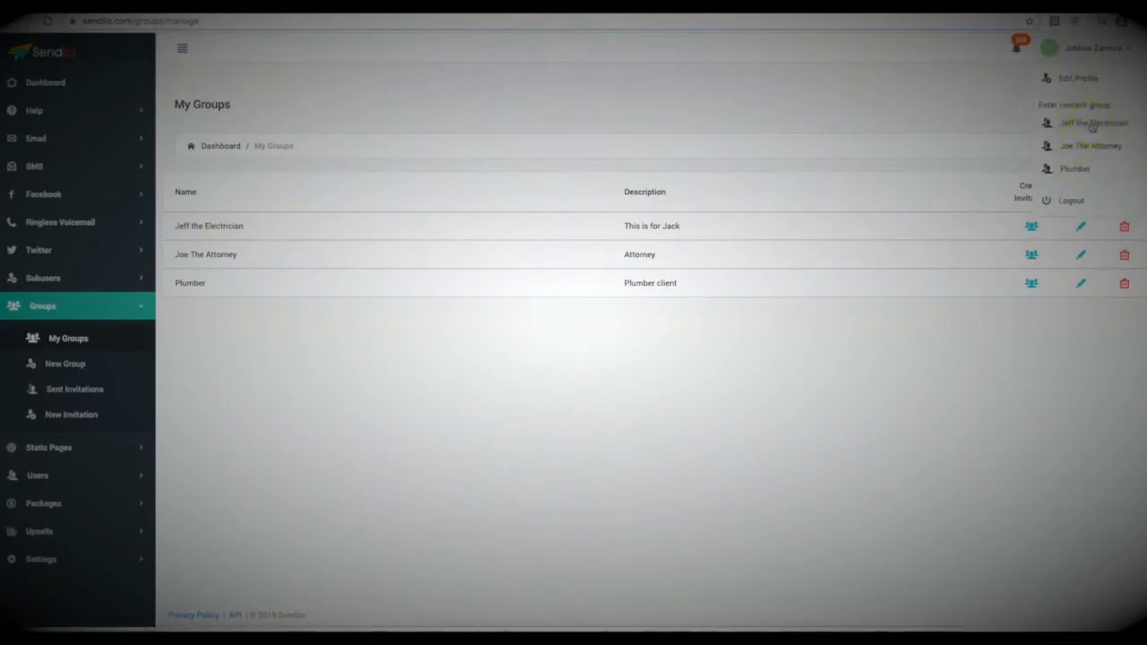
click(930, 113)
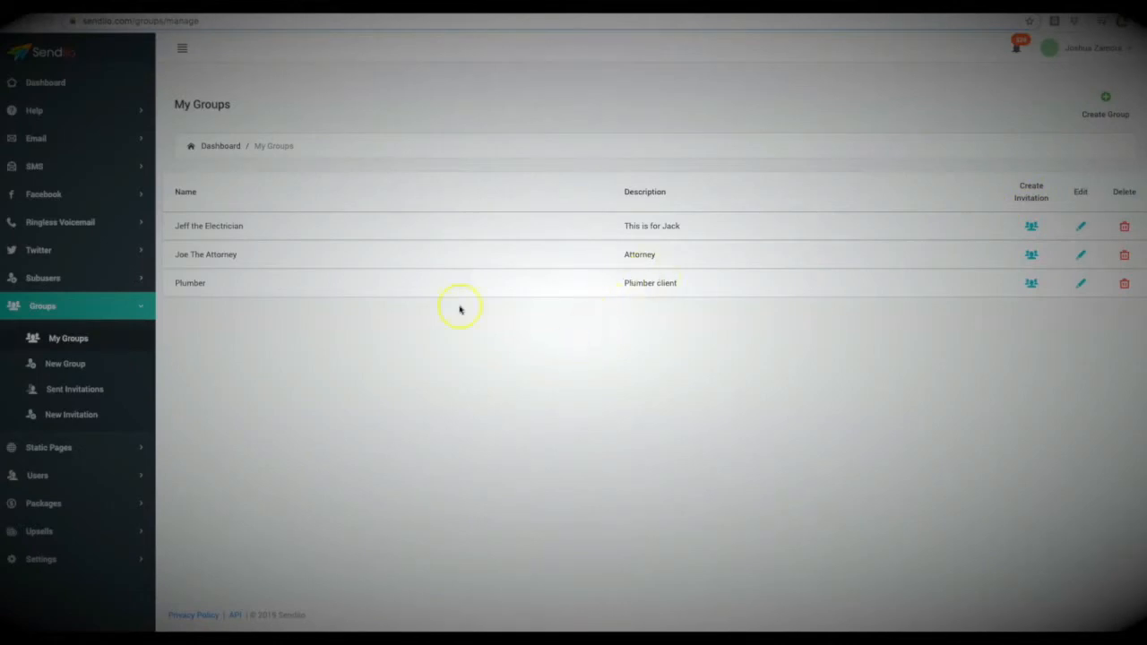
Open the list of email broadcasts, view the email content of the "Smash Other list" broadcast, and return to the list.
click(68, 140)
click(72, 247)
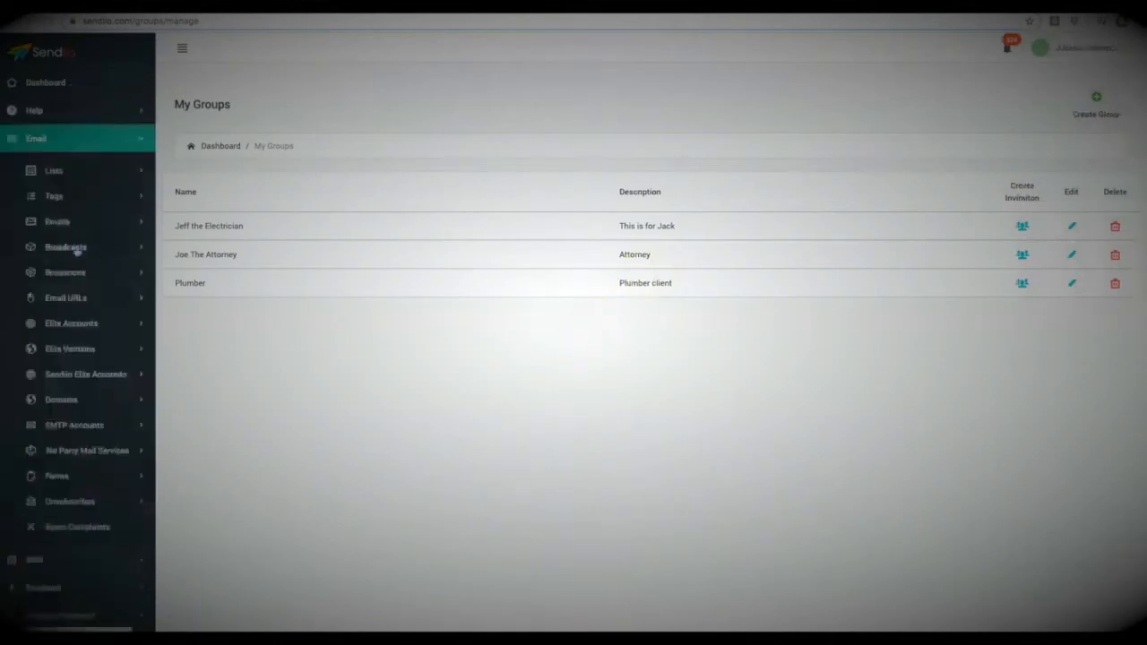
click(80, 279)
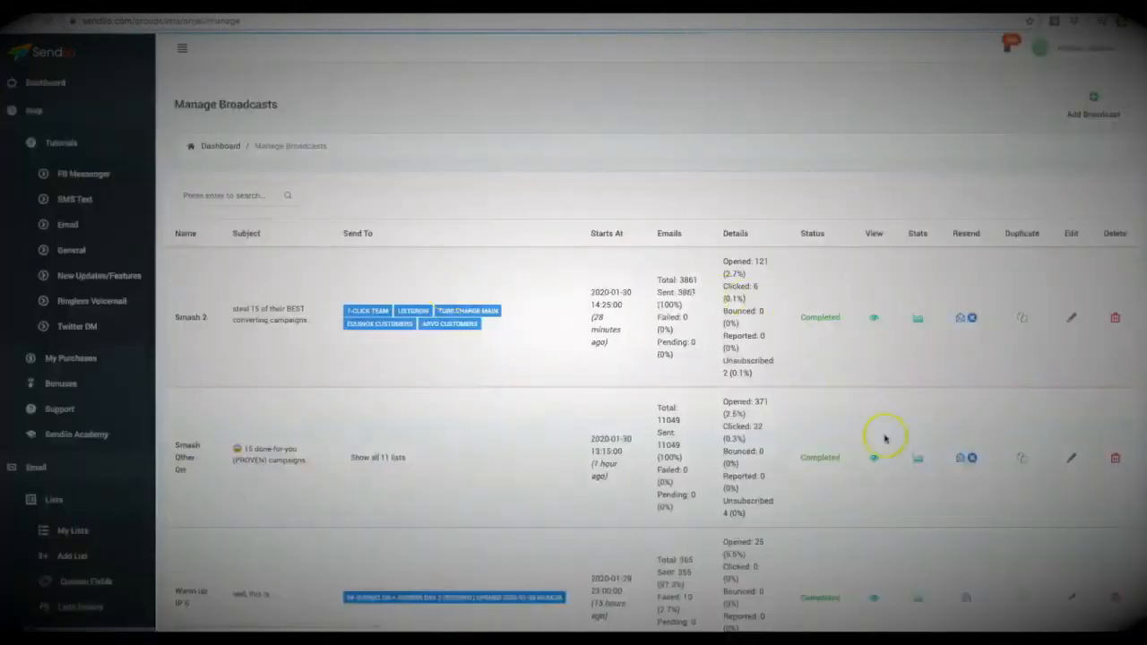
click(875, 457)
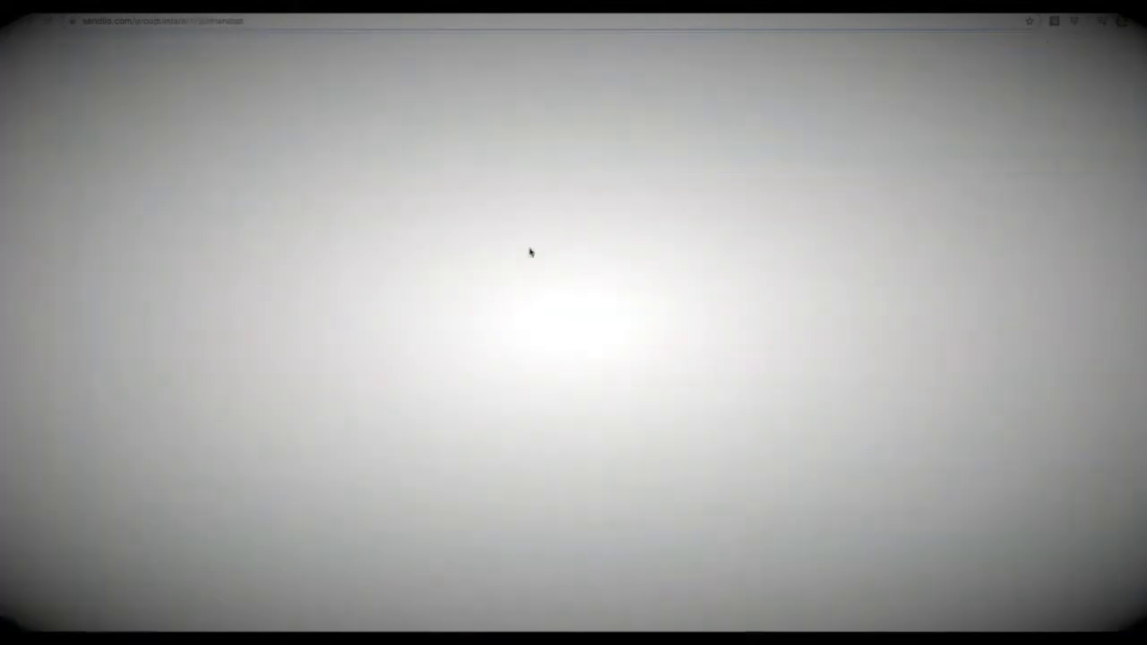
click(434, 3)
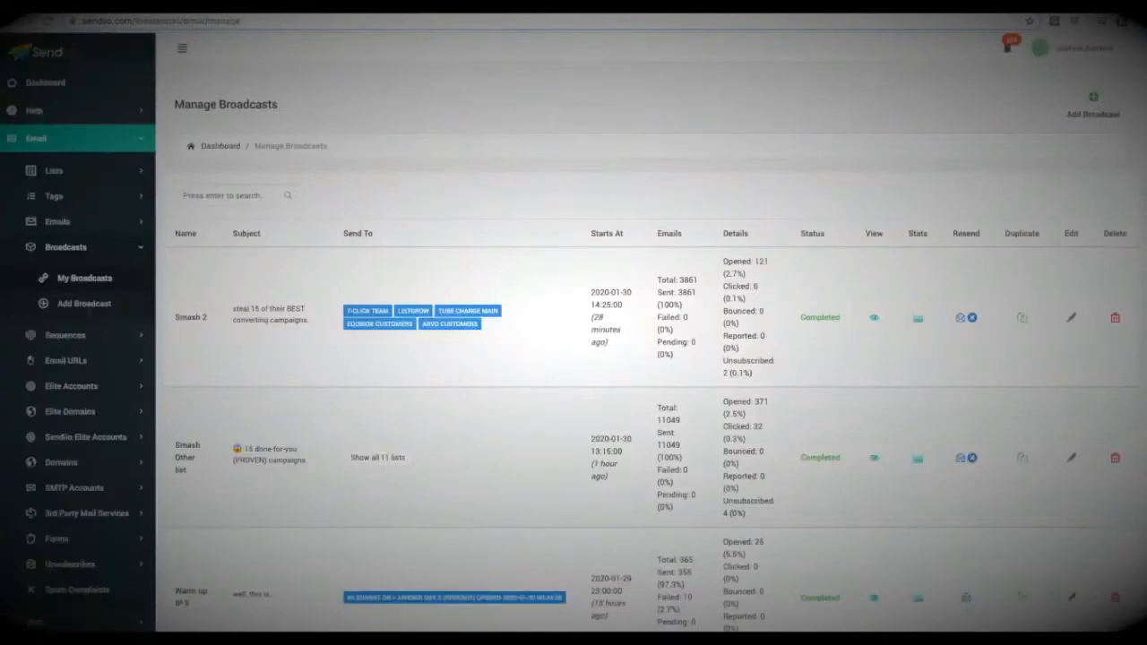
click(510, 4)
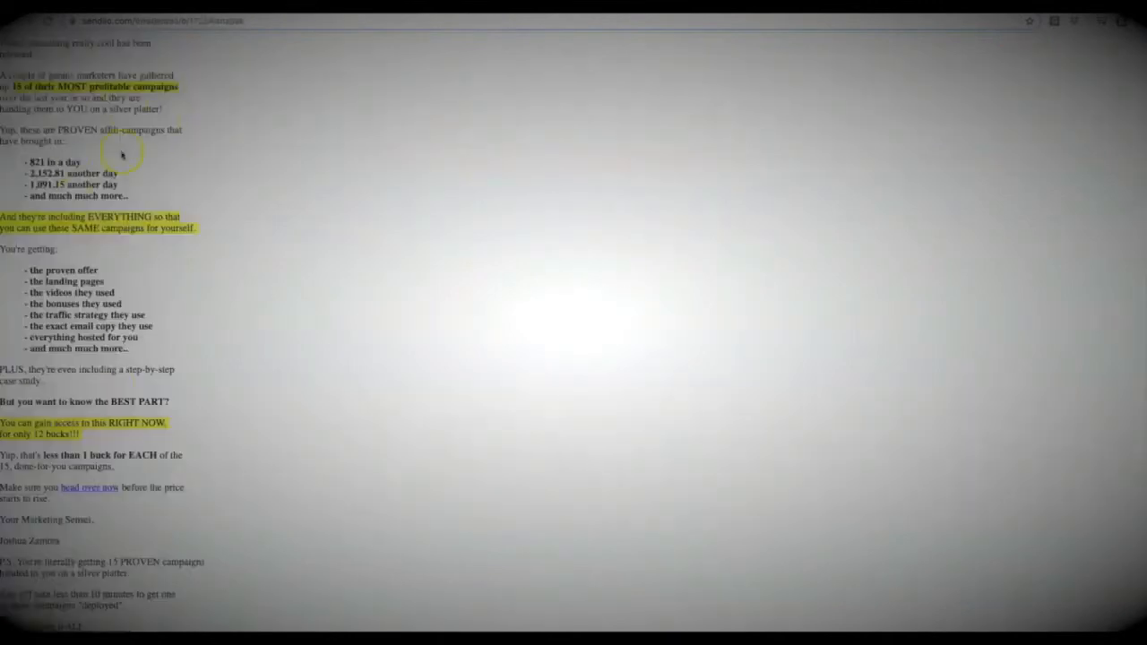
click(175, 21)
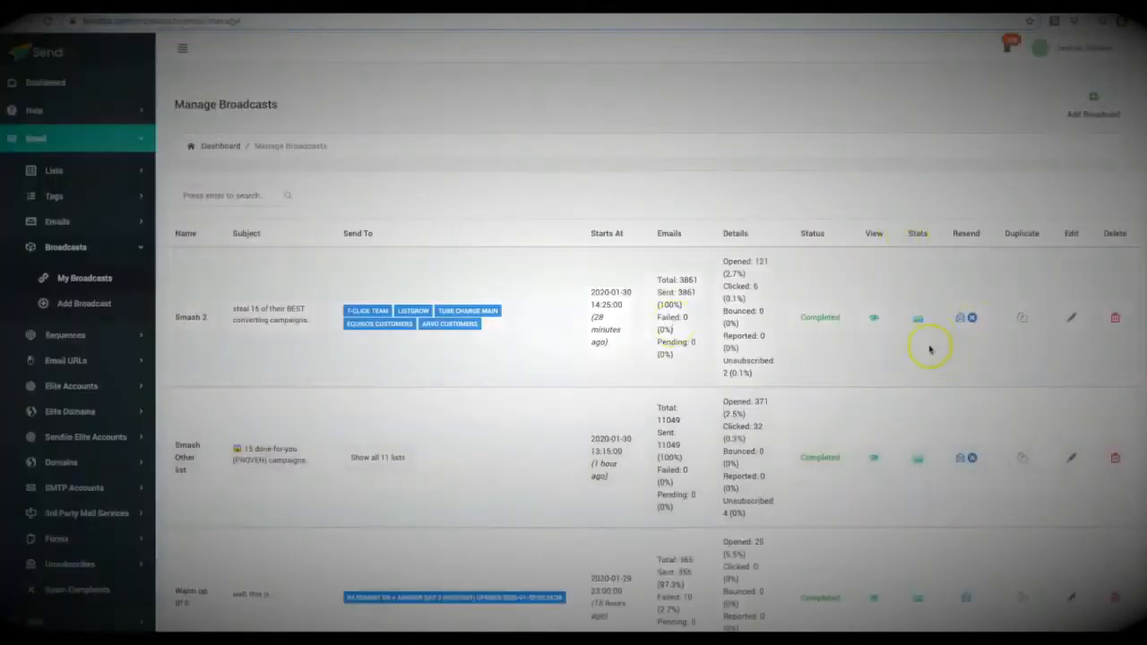
Open the statistics of the "Smash Other list" broadcast and view its opened-email figures.
click(919, 461)
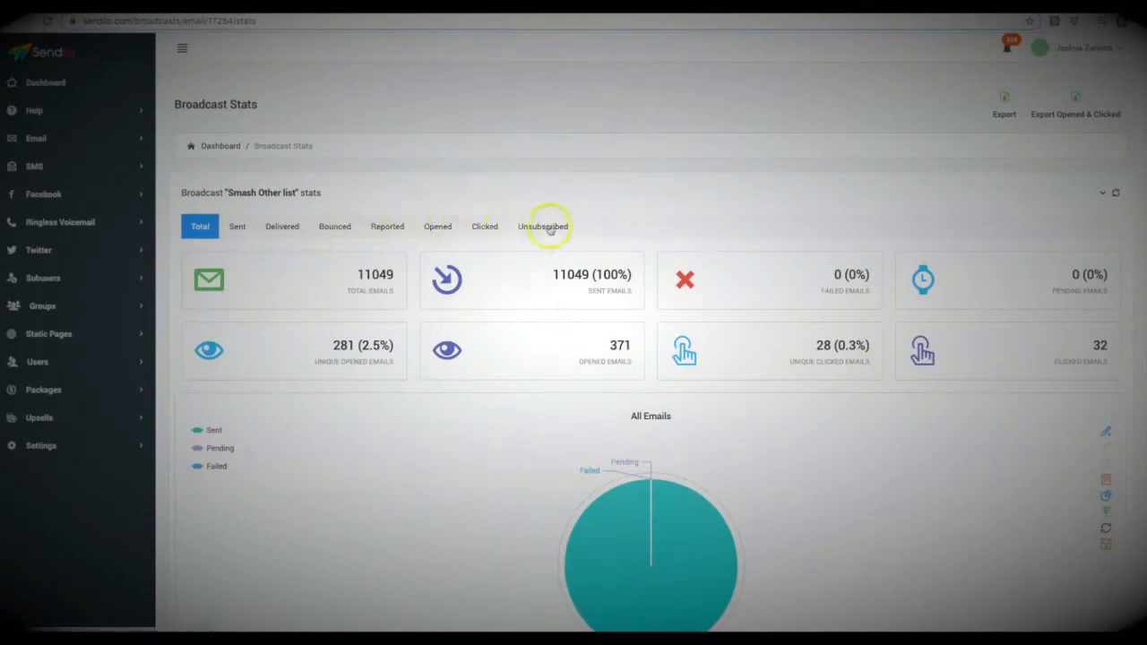
click(438, 226)
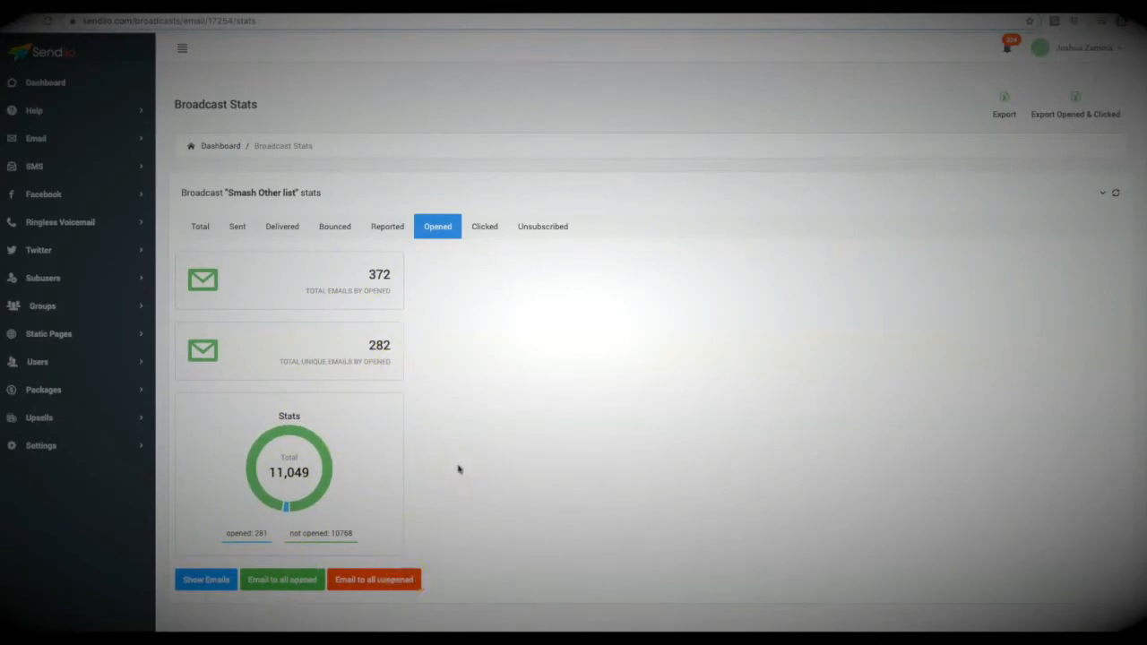
click(407, 576)
View the received SMS replies, followed by the list of SMS bot replies.
click(51, 166)
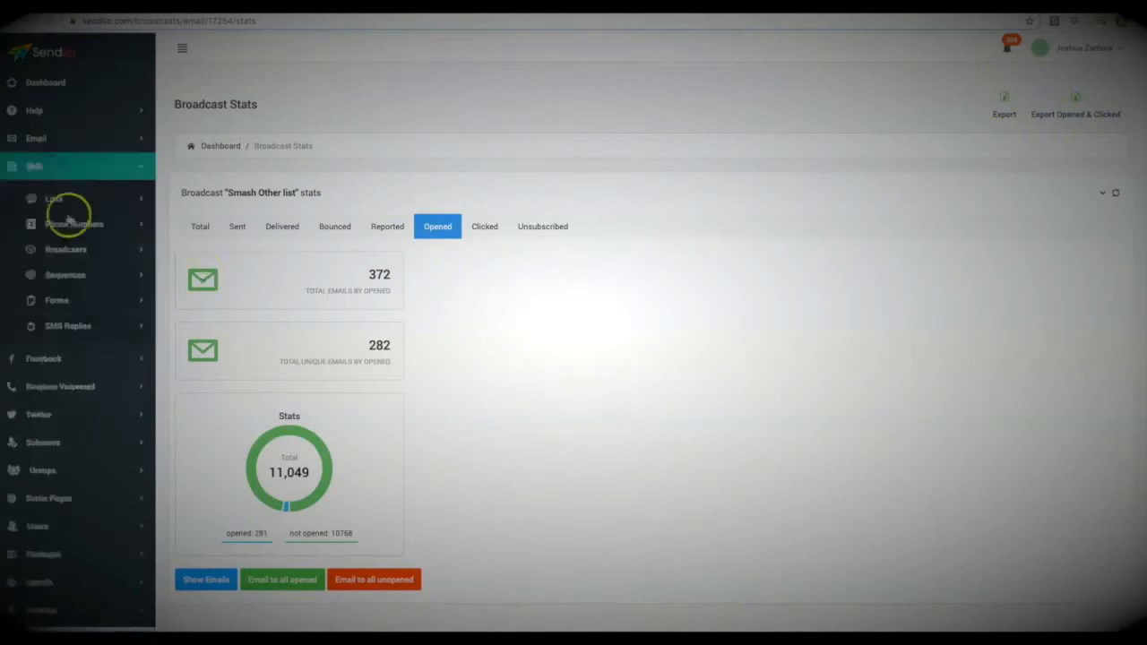
click(79, 328)
click(89, 357)
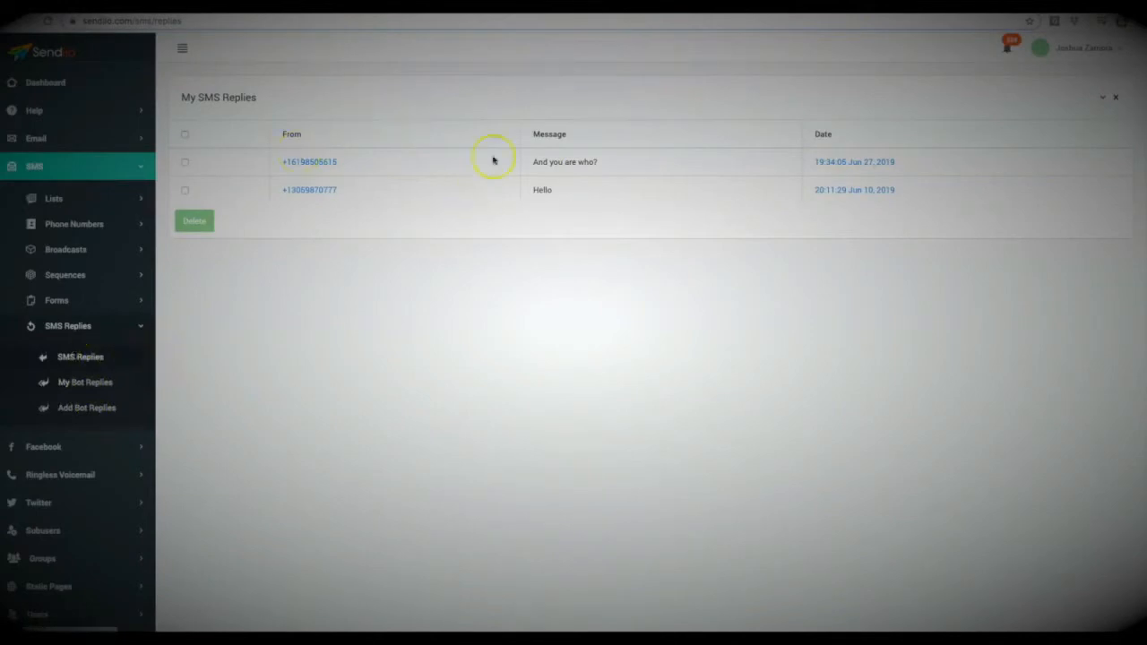
click(102, 384)
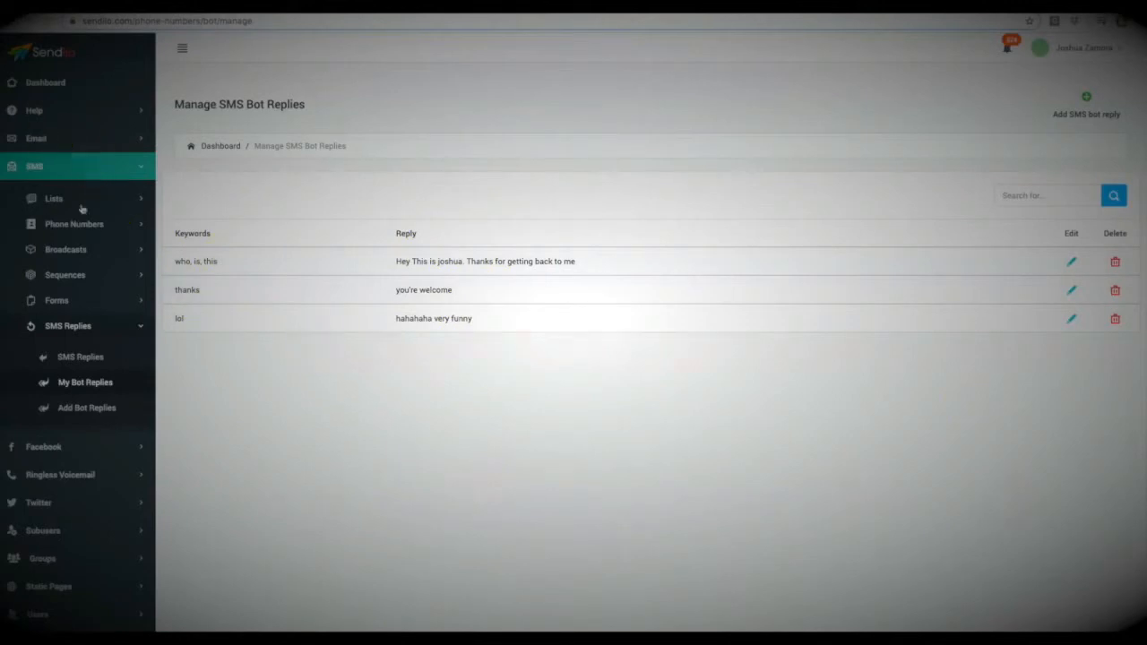
View the list of email URLs with their parent broadcasts.
click(77, 298)
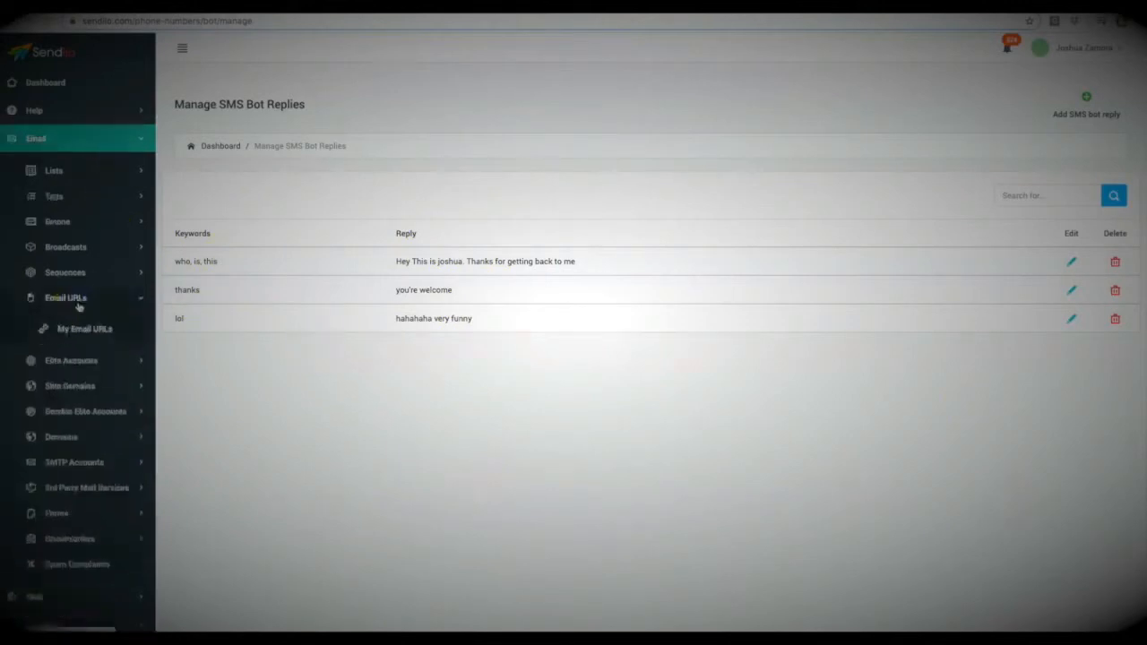
click(83, 329)
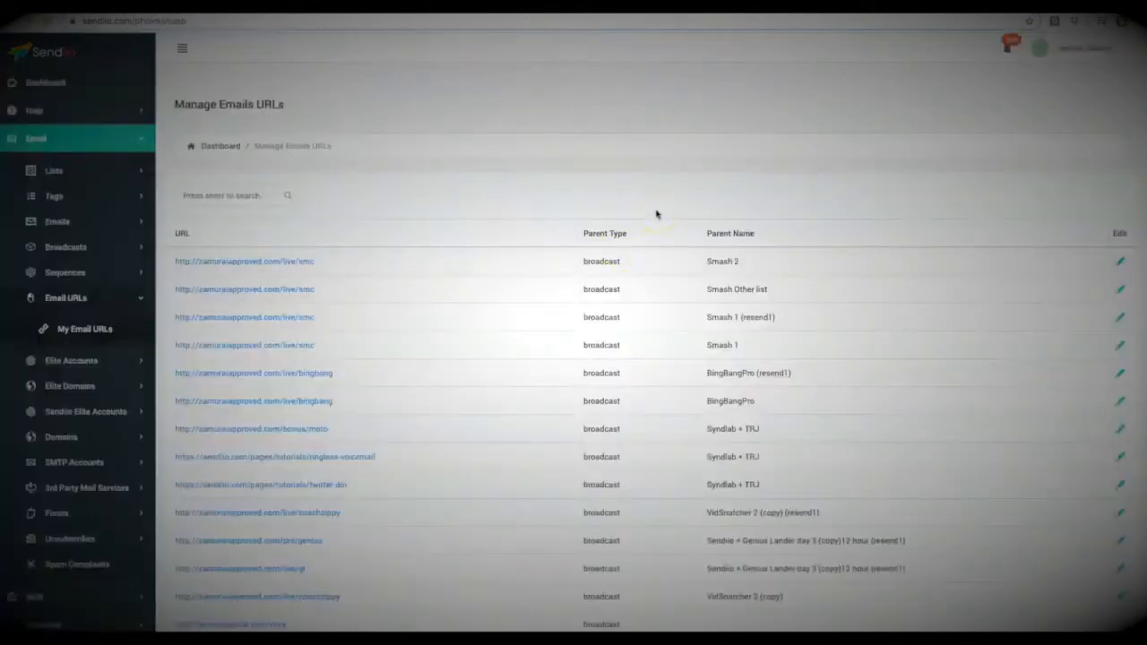
click(705, 196)
Open the form for adding a new email list and review its sender, email import and opt-in options.
click(53, 170)
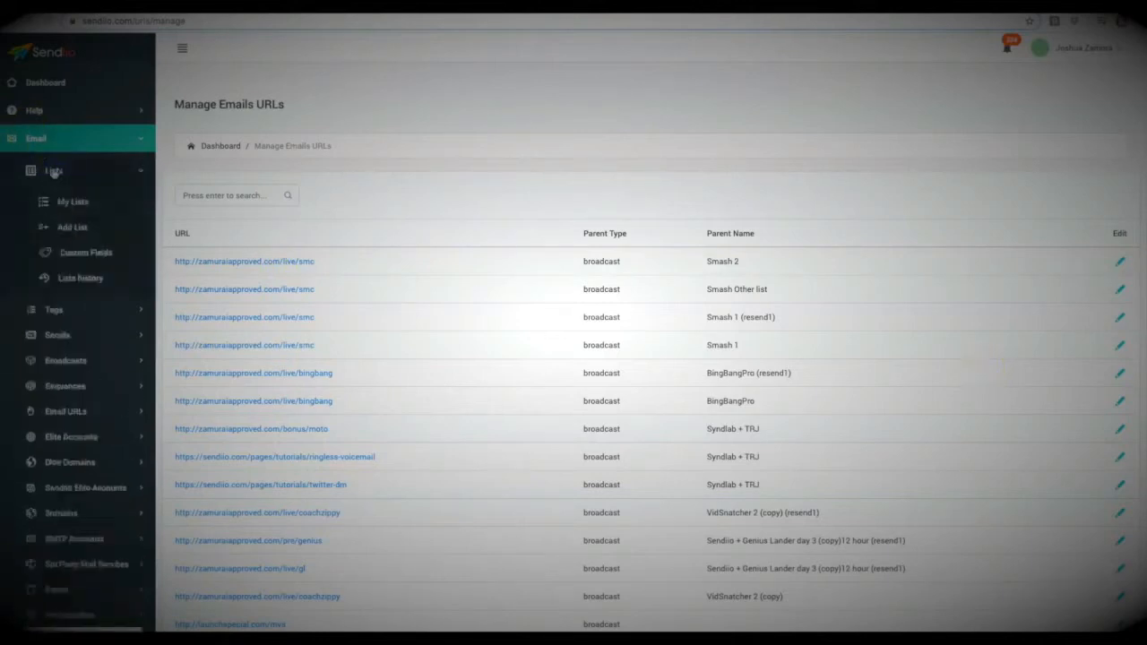
click(82, 229)
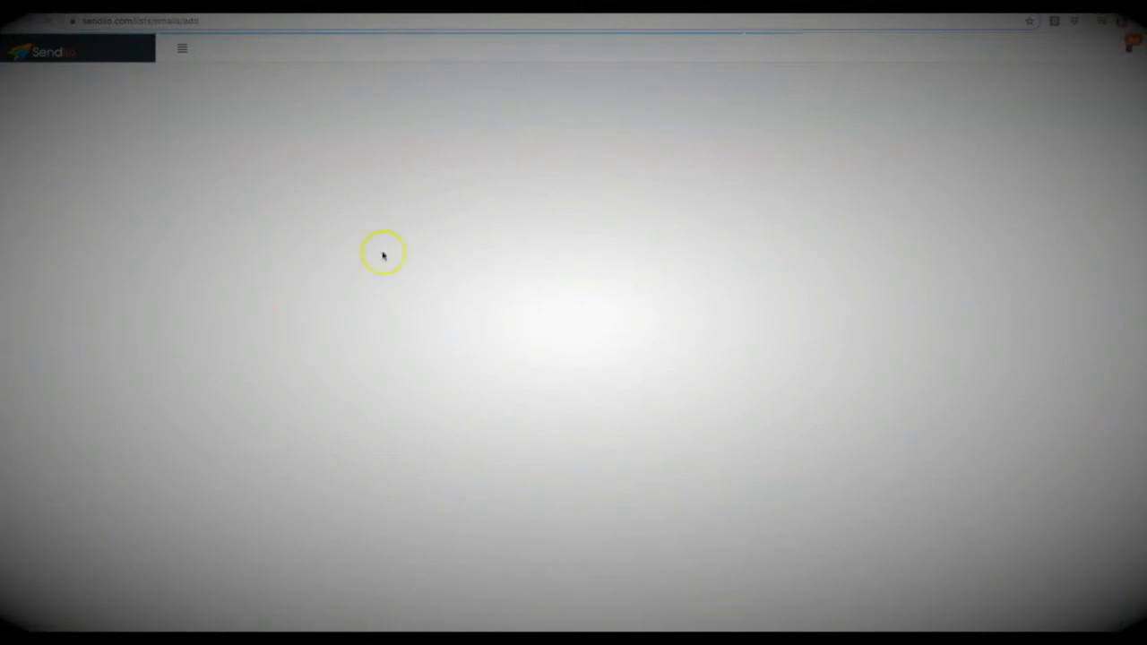
scroll(553, 336, down, 3)
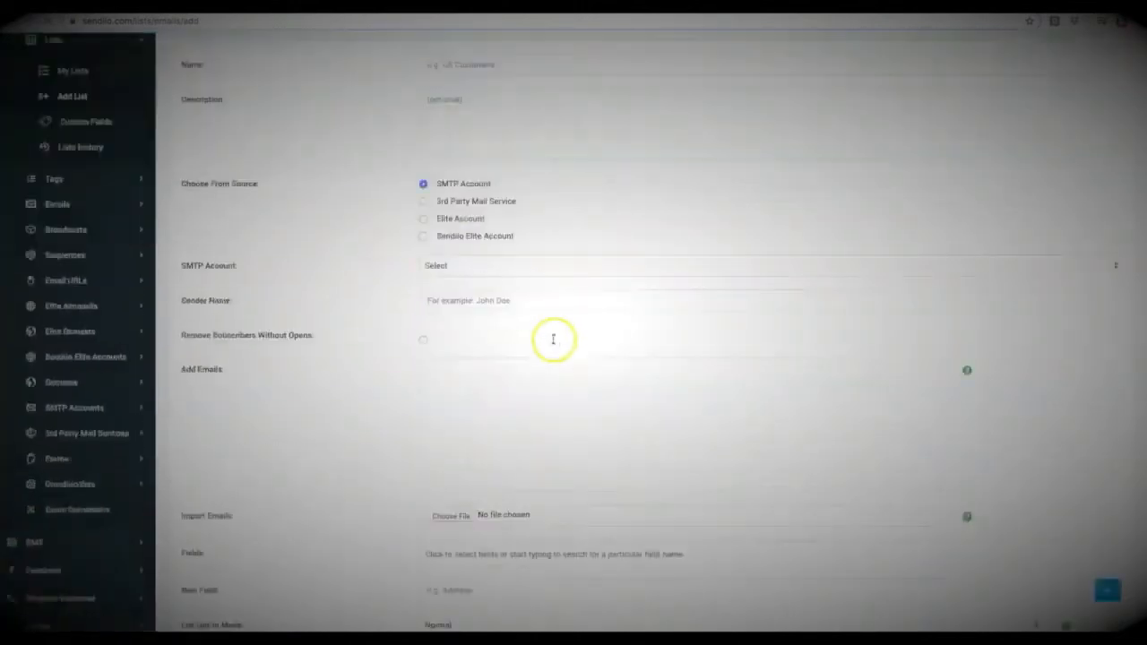
scroll(521, 321, down, 3)
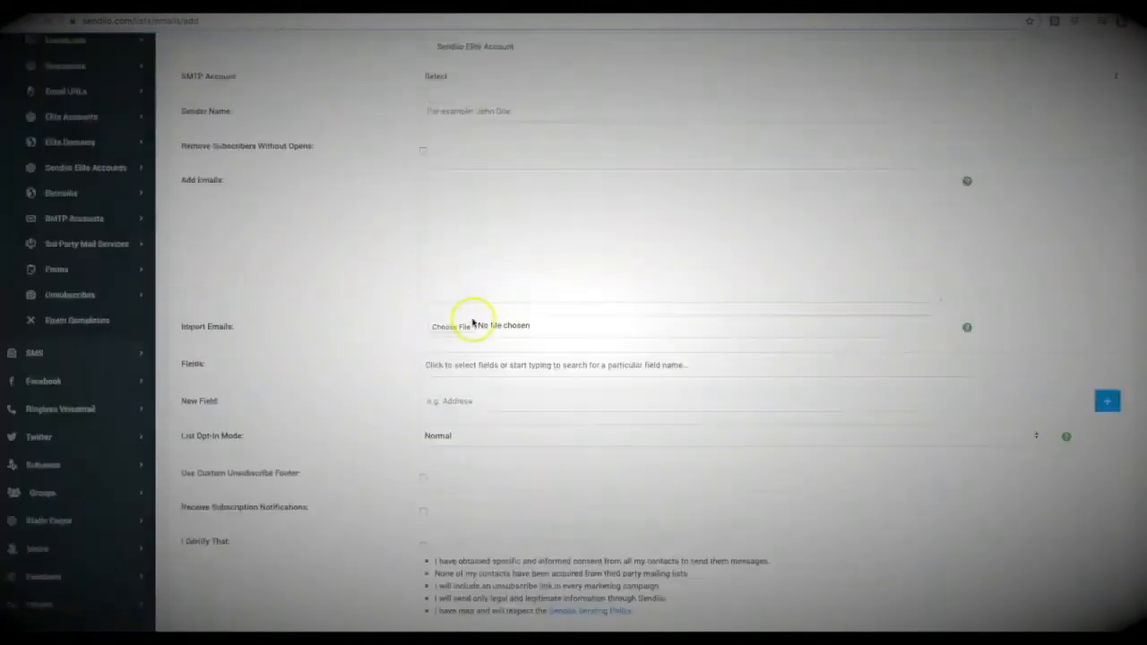
View the help on bulk importing emails into the new list and close it.
click(967, 328)
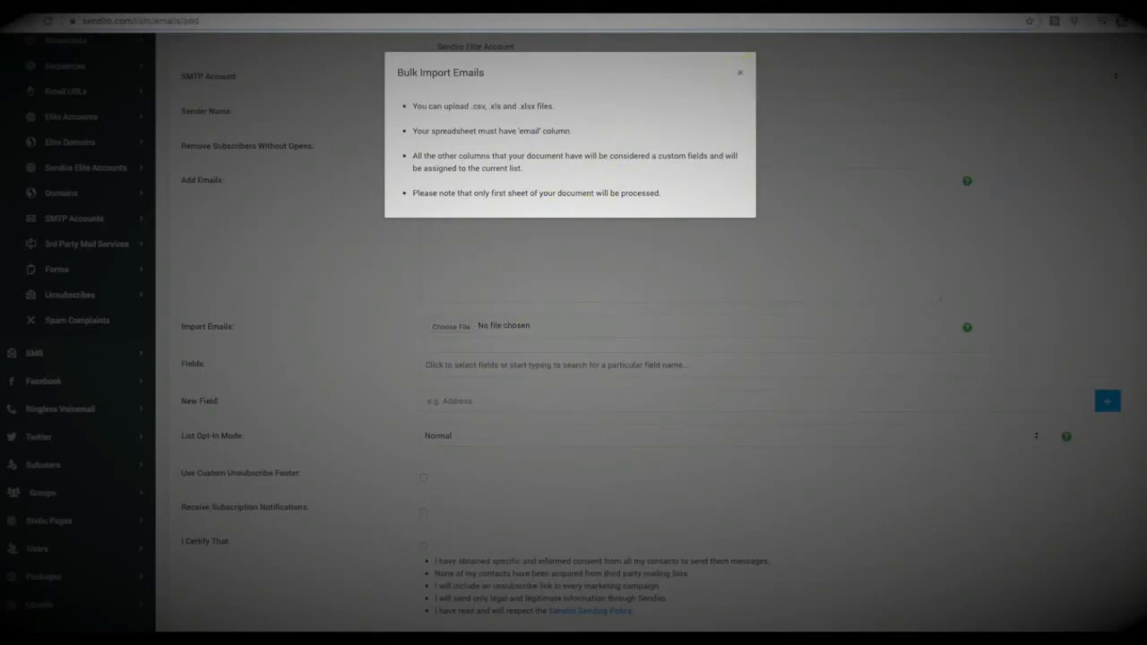
click(739, 72)
click(739, 75)
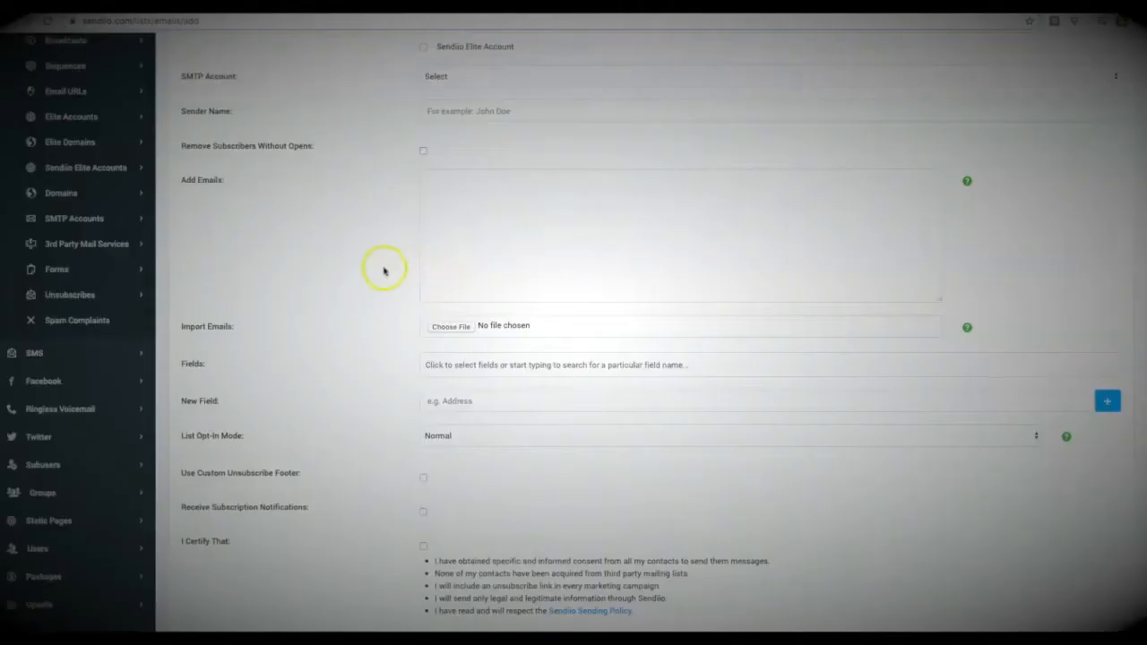
Set the new list's opt-in mode to Double for Form Subscriptions and Manual Import, and enable the custom confirmation template.
scroll(367, 328, down, 1)
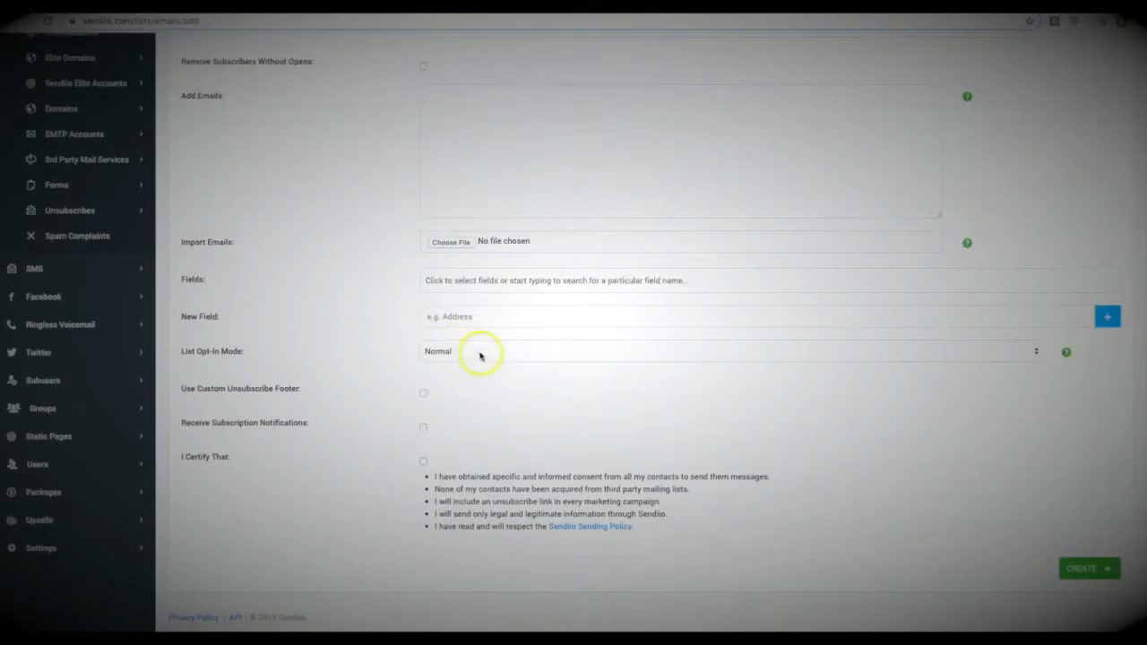
click(436, 354)
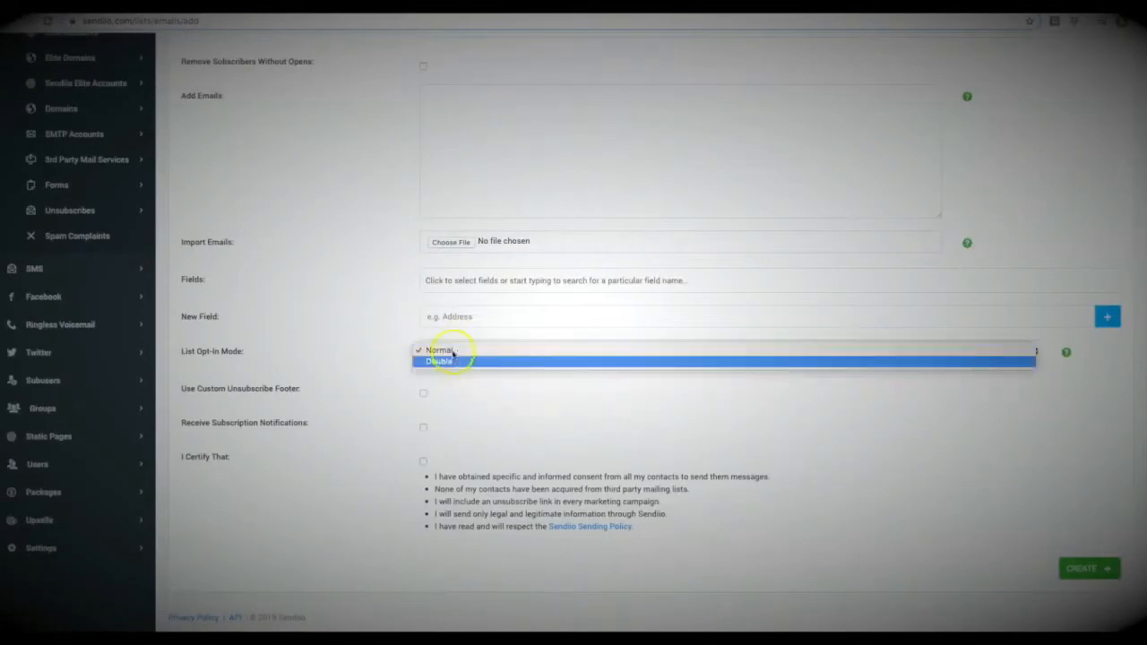
click(455, 363)
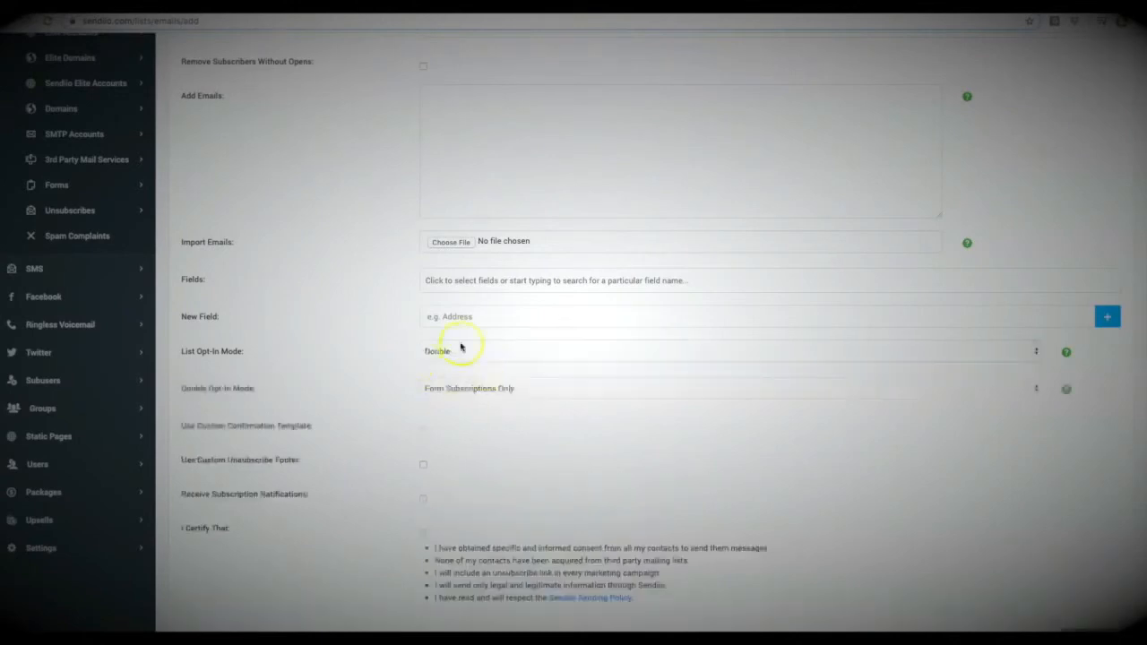
scroll(439, 358, down, 2)
click(488, 316)
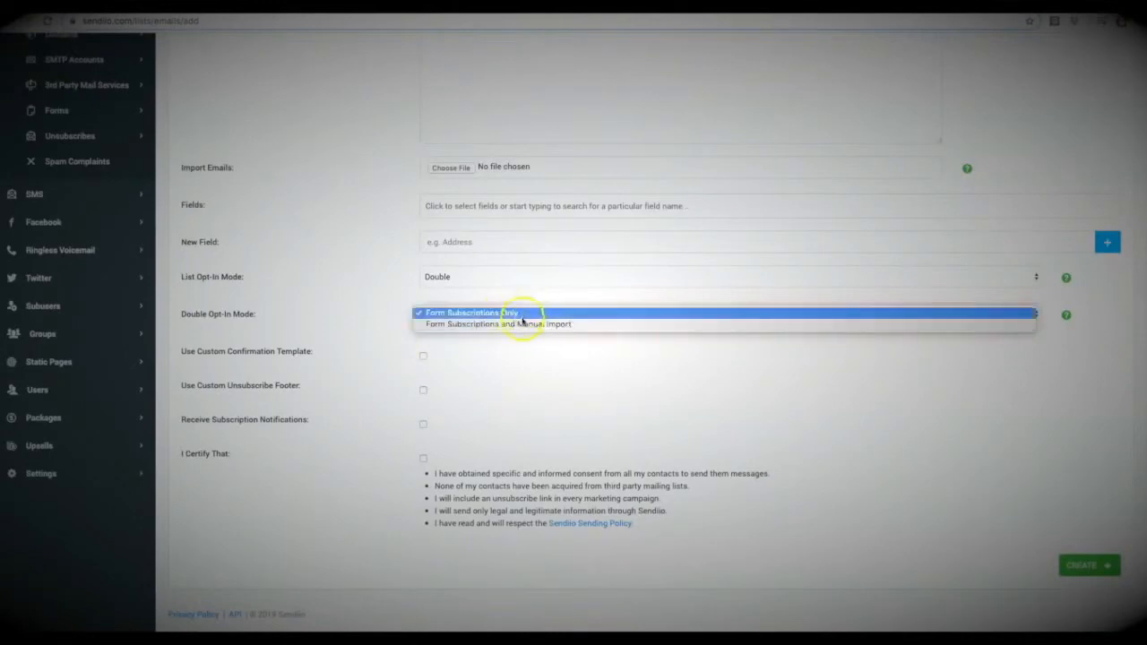
click(519, 323)
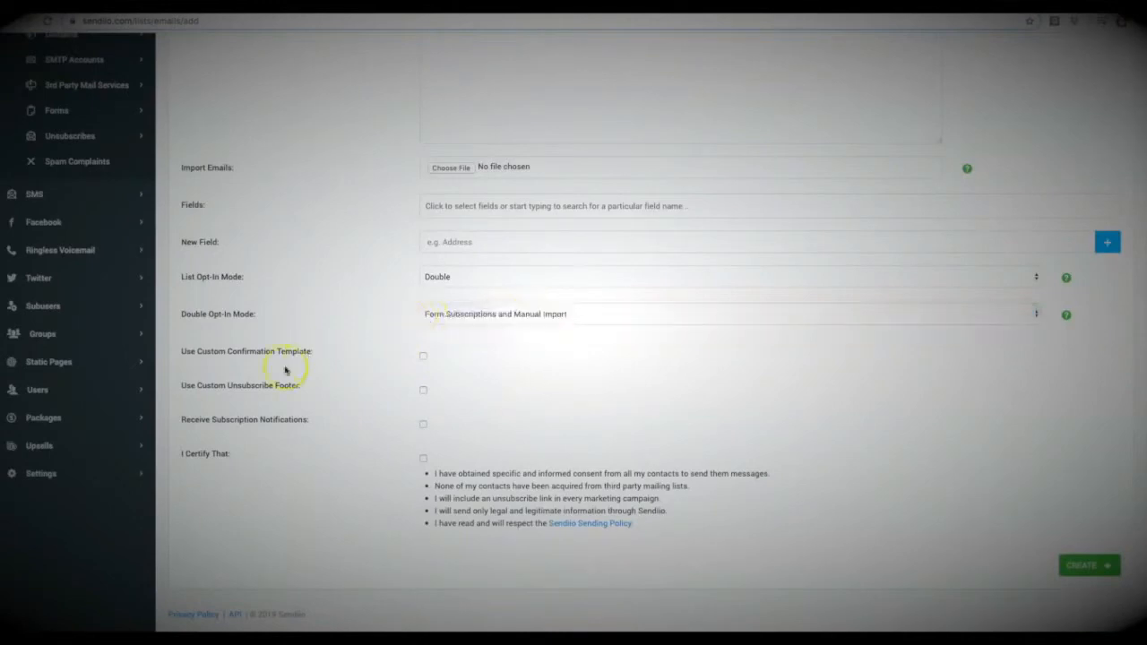
click(425, 356)
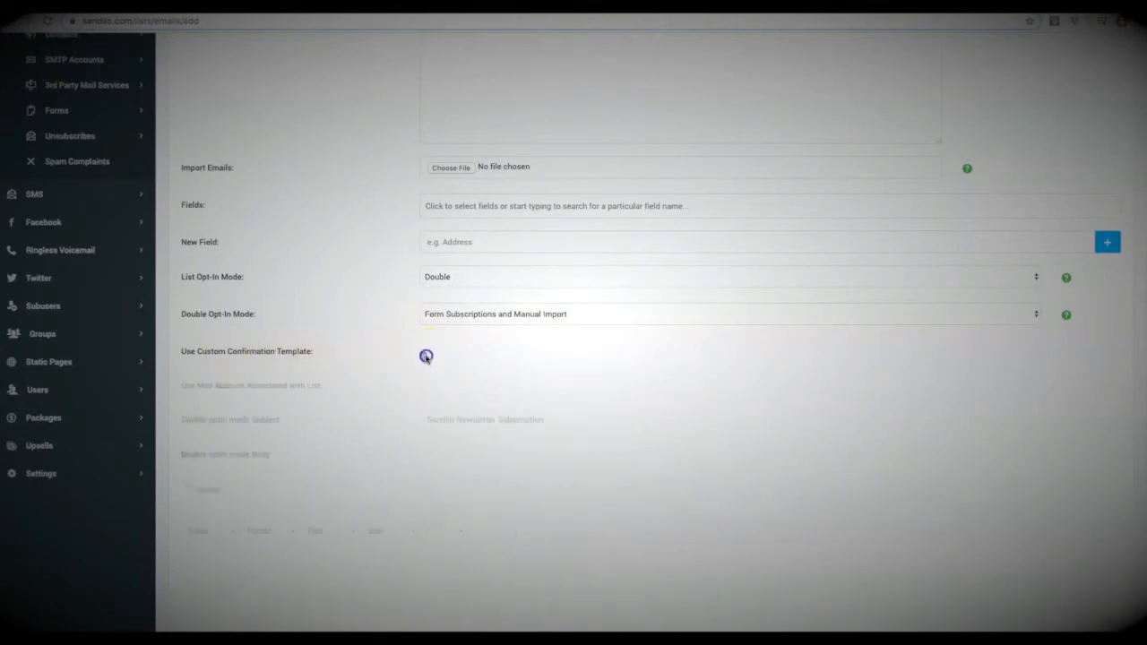
scroll(349, 329, down, 1)
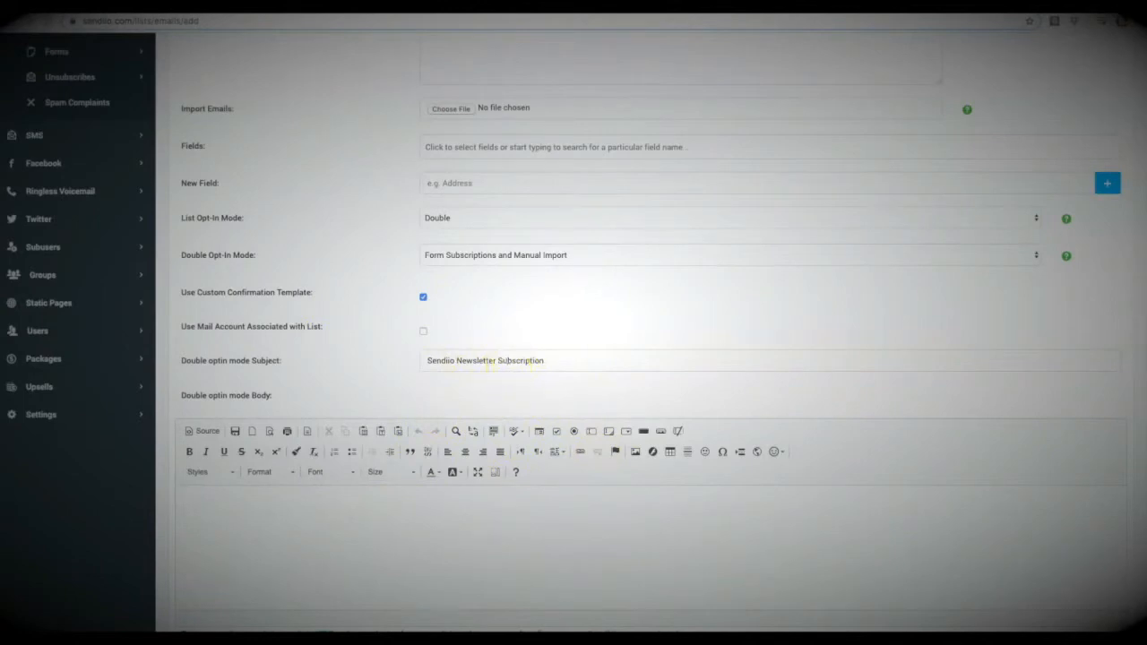
Leave the new list form and open the form for adding a new email broadcast.
scroll(376, 248, up, 6)
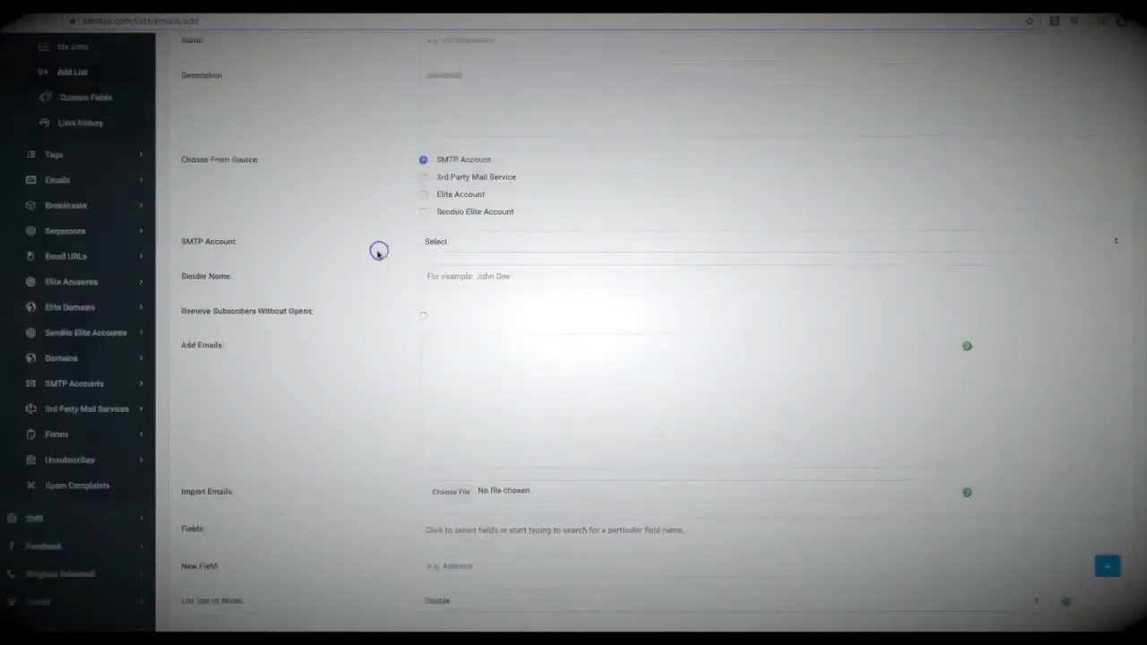
scroll(220, 269, up, 1)
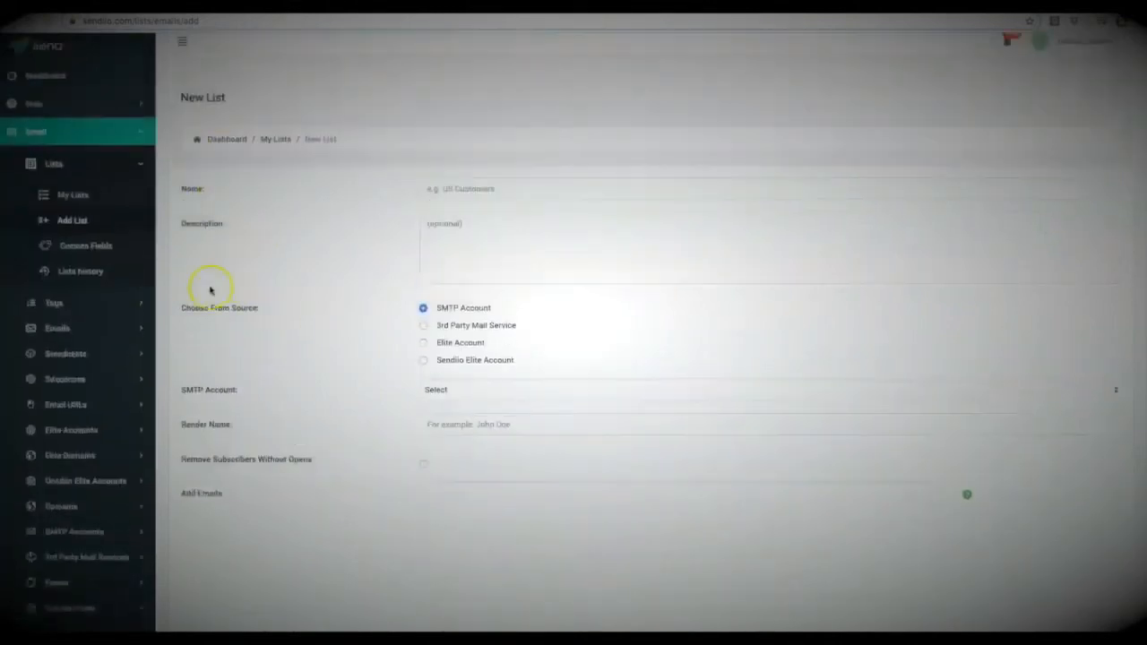
click(105, 357)
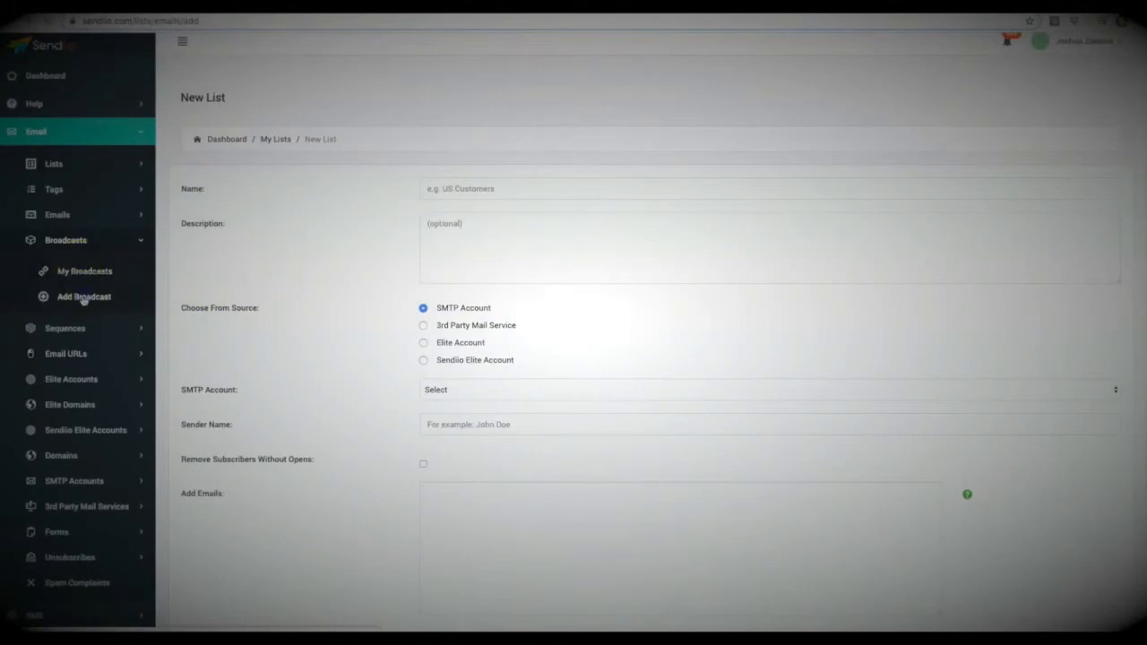
click(83, 298)
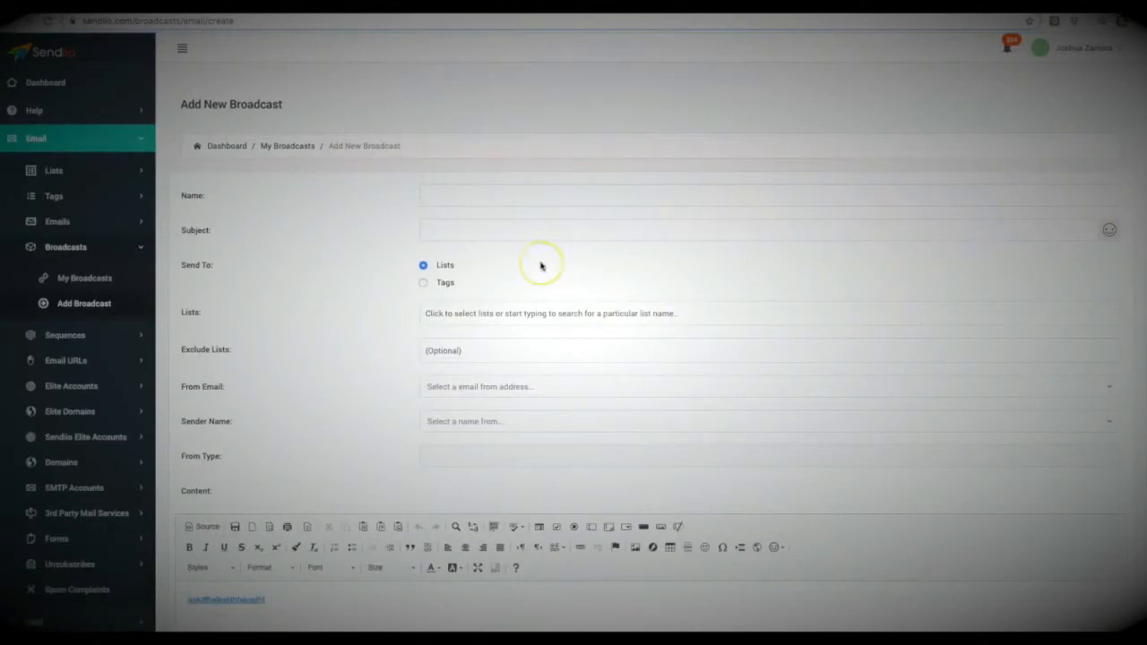
Show the source view of the broadcast's content and return to the formatted view.
scroll(541, 265, down, 1)
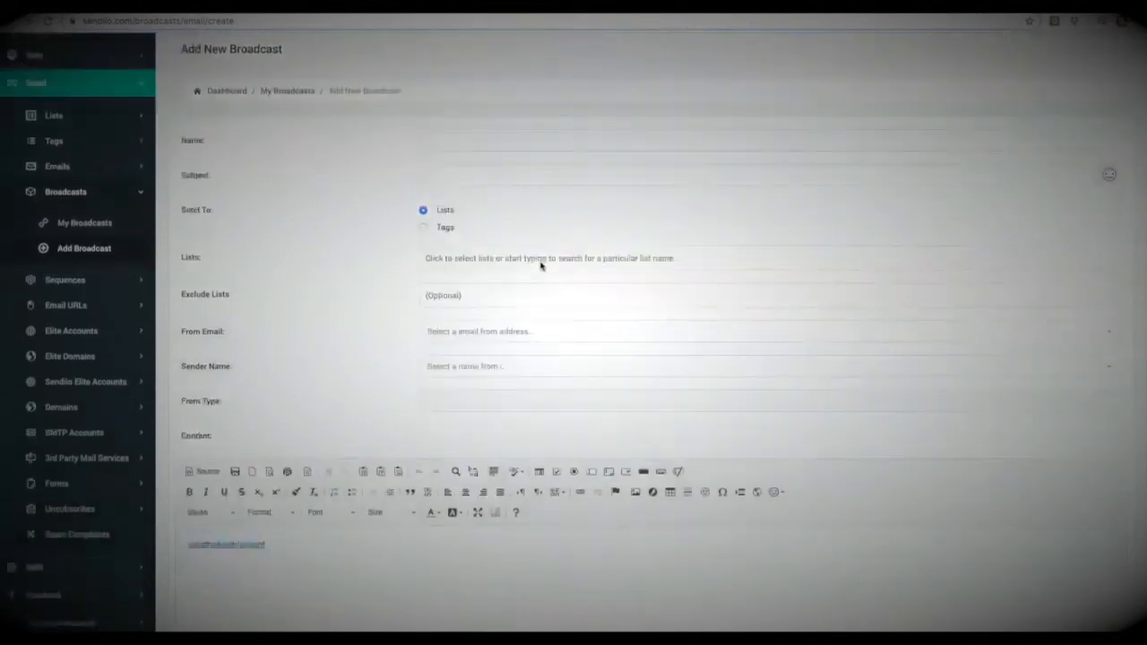
scroll(541, 265, down, 4)
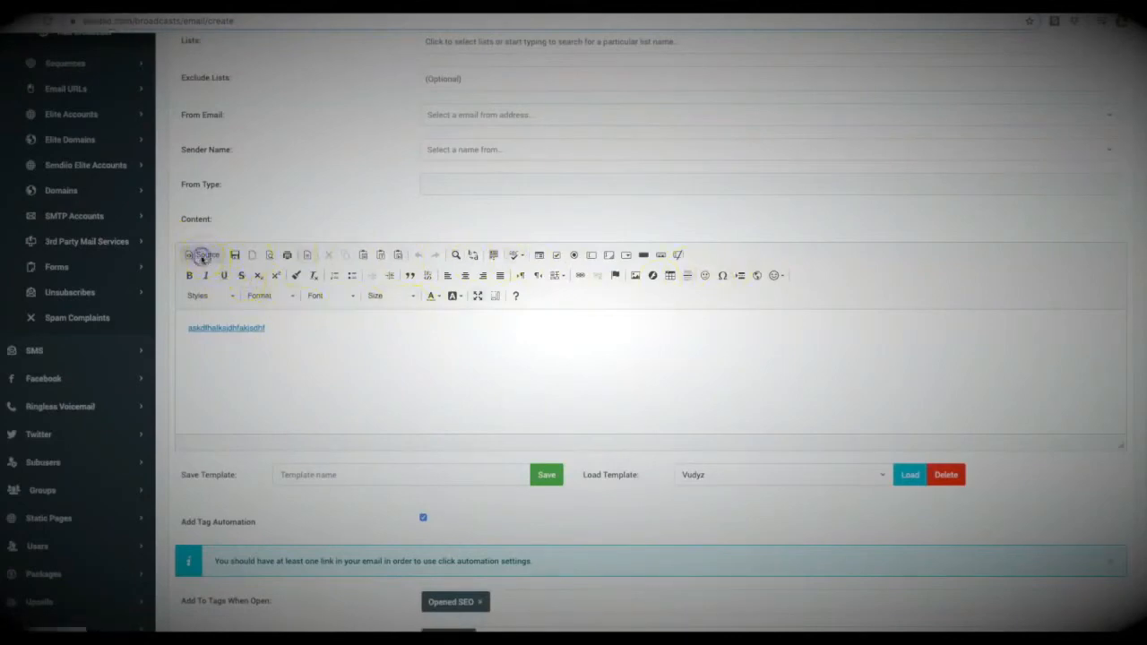
click(203, 256)
click(203, 255)
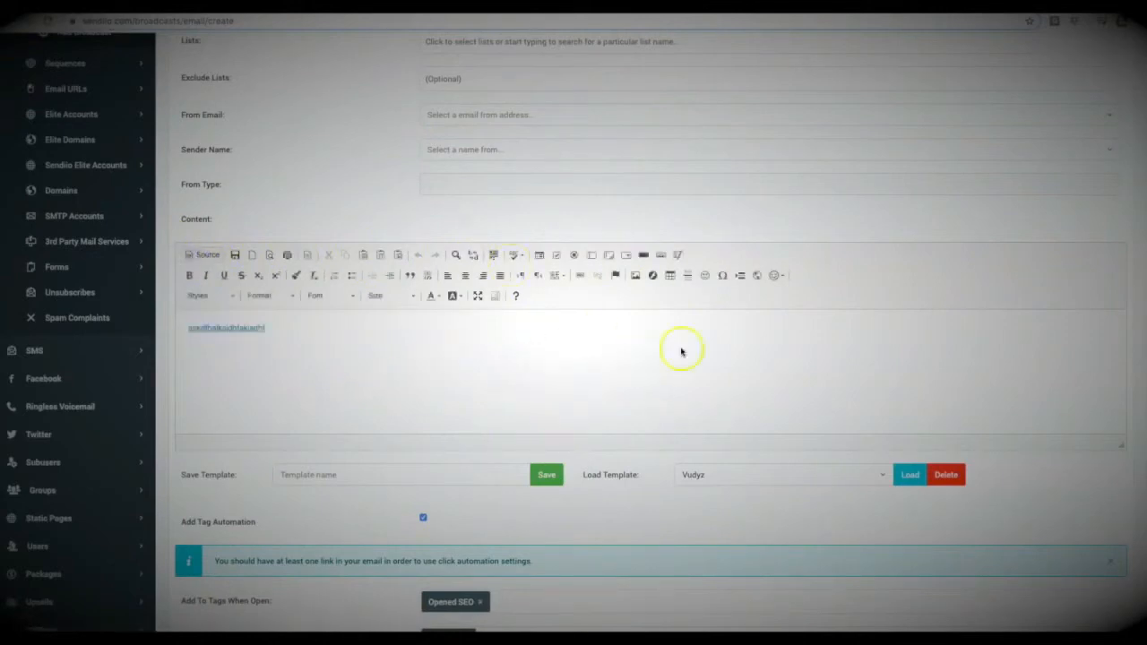
scroll(363, 208, up, 2)
scroll(362, 208, up, 2)
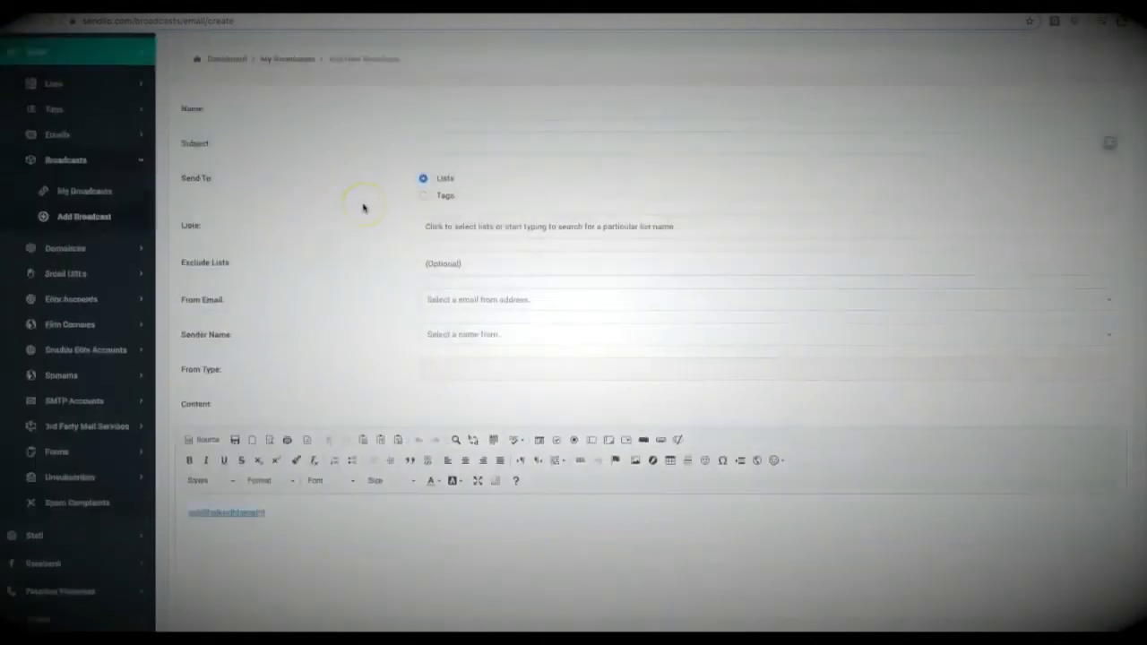